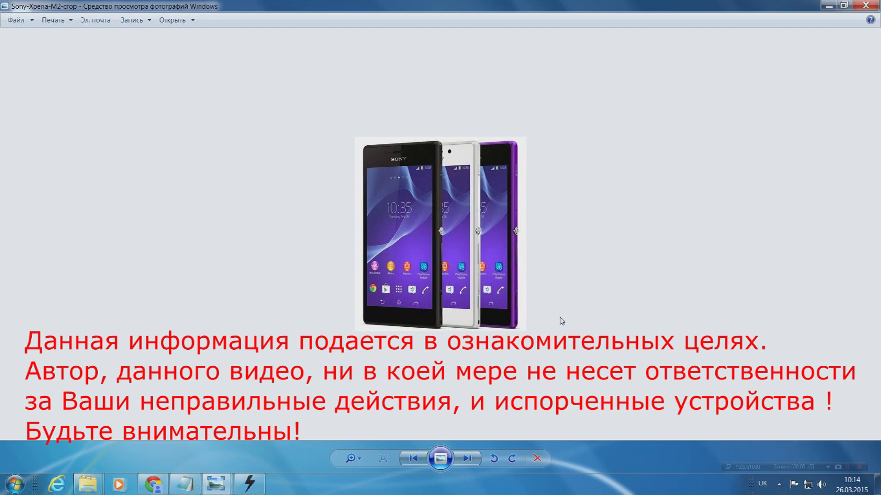
pyautogui.scroll(3, 562, 321)
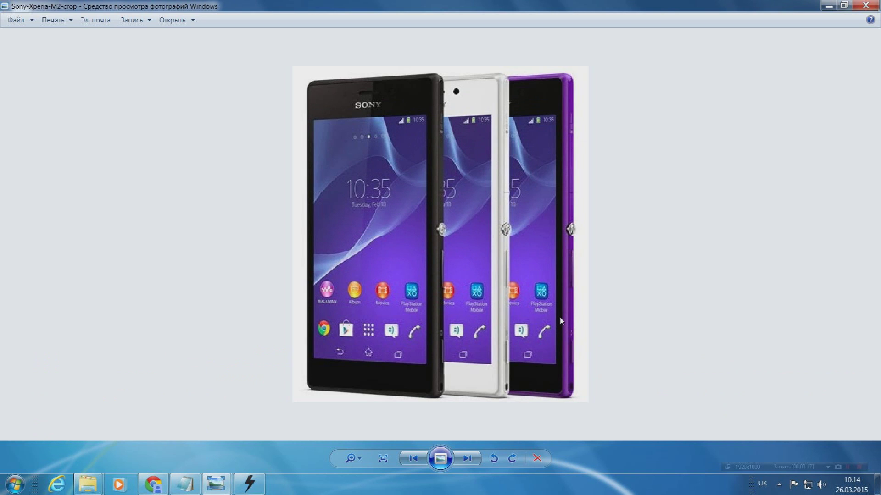
pyautogui.scroll(-3, 561, 321)
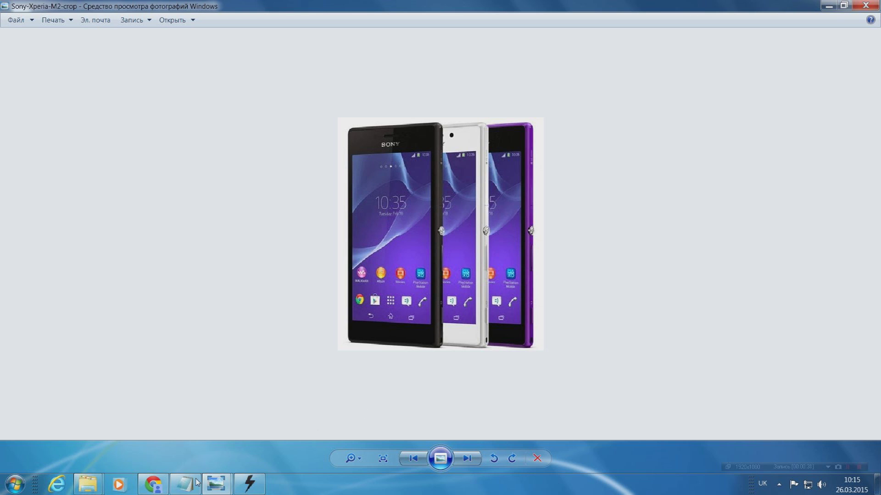
# Switch to Chrome and look through the Sony/SonyEricsson section of the 4PDA forum.
pyautogui.click(156, 484)
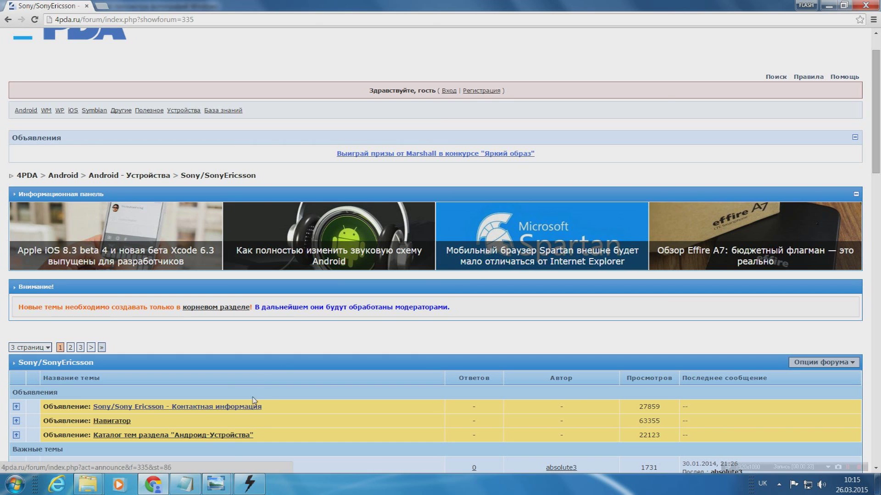
pyautogui.scroll(1, 308, 357)
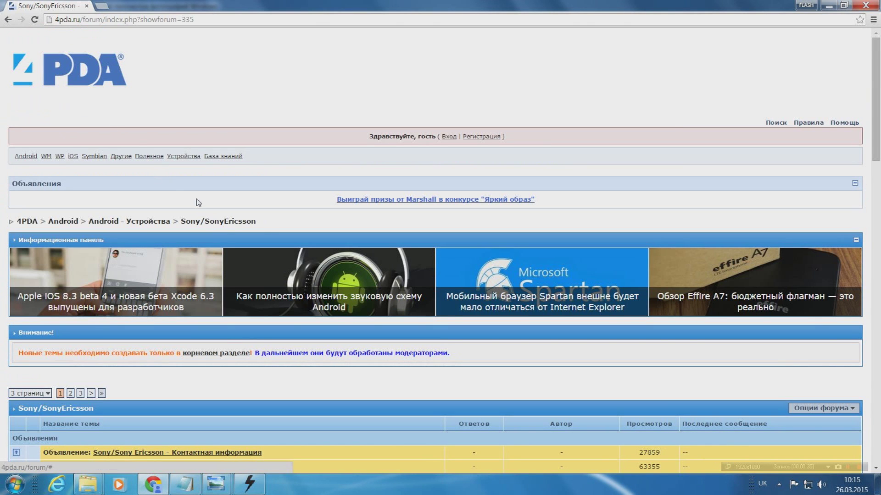
pyautogui.moveTo(265, 223); pyautogui.dragTo(284, 231)
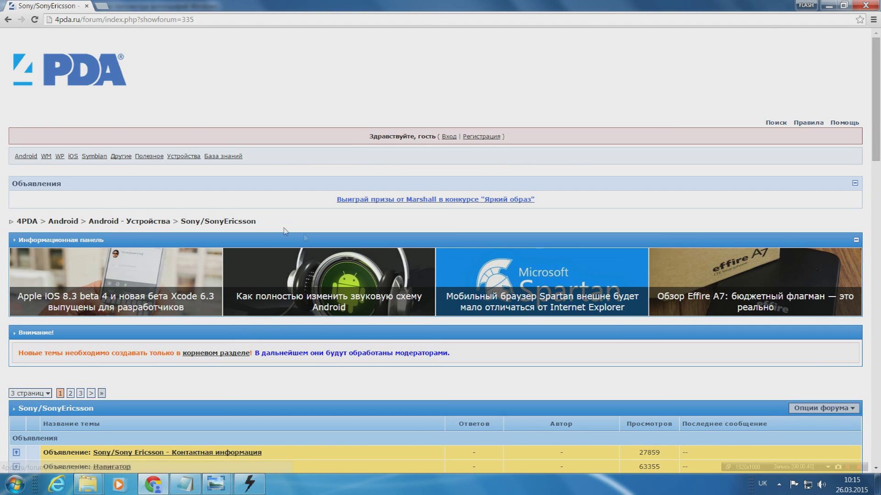
pyautogui.scroll(-9, 352, 310)
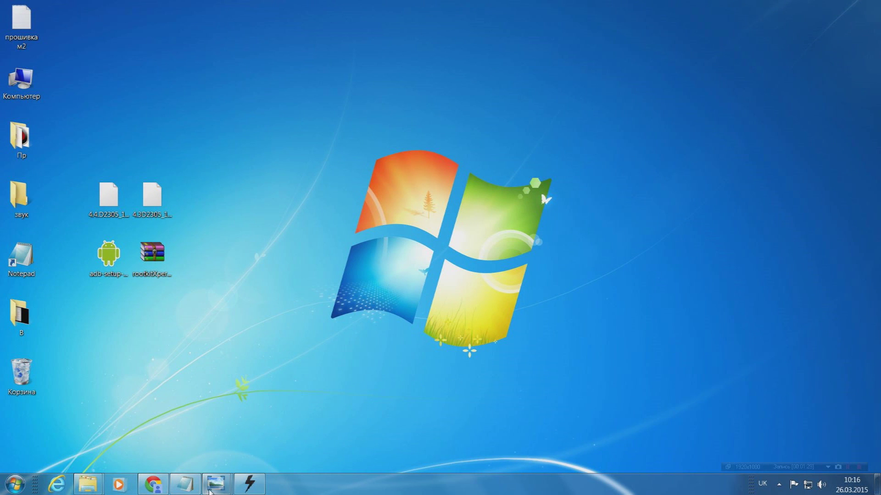
# Check the Android version in the phone's "О телефоне" screenshot in the photo viewer, then put the viewer away.
pyautogui.moveTo(209, 491)
pyautogui.click(183, 440)
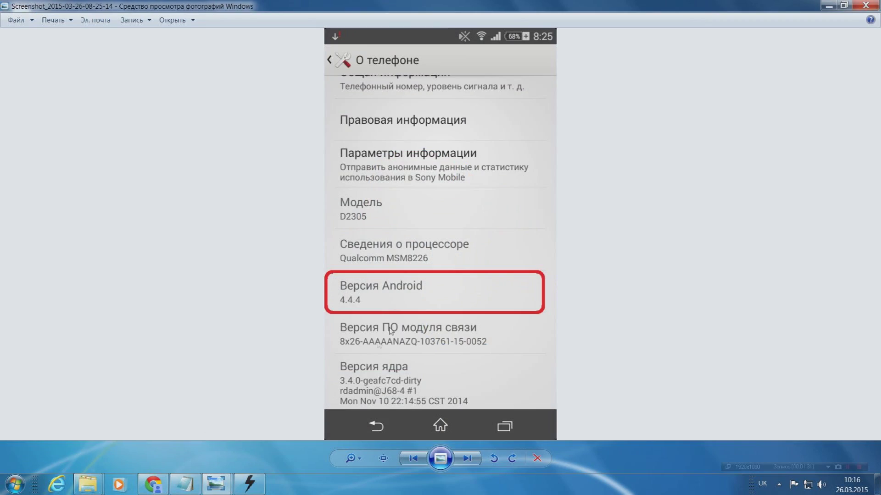
pyautogui.click(859, 7)
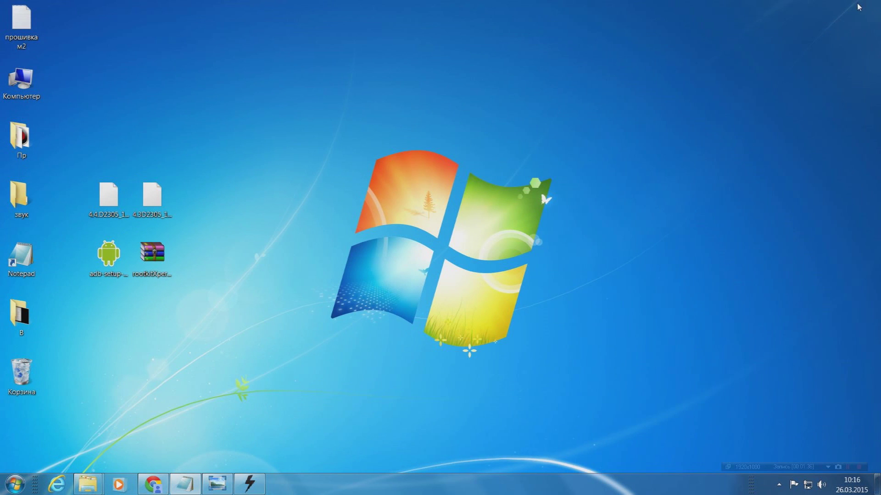
# Review Sony Mobile Flasher and the desktop files: the 4.4 and 4.3 D2305 firmwares, adb-setup-1.4.2 and rootkitXperia_20140719.
pyautogui.click(262, 487)
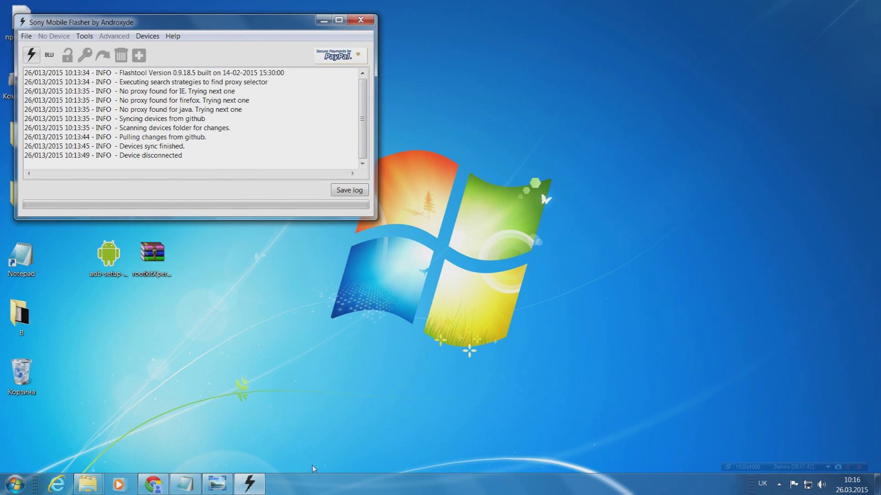
pyautogui.click(323, 20)
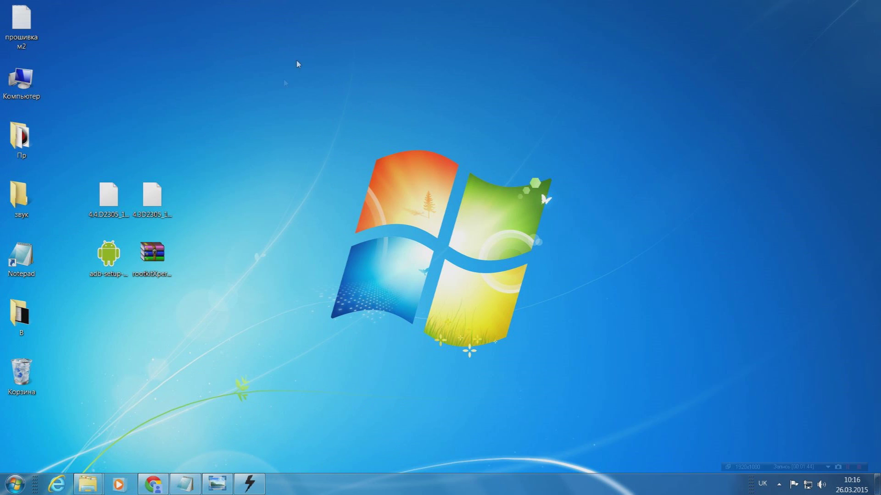
pyautogui.click(117, 214)
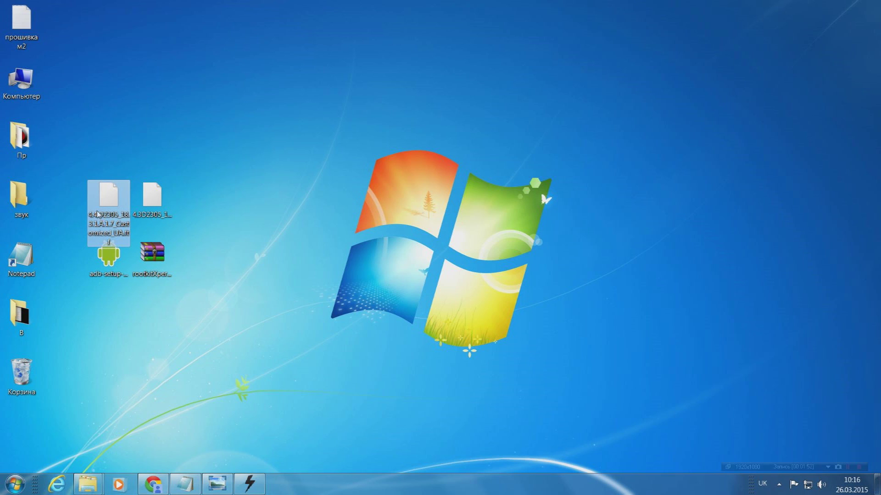
pyautogui.moveTo(99, 220)
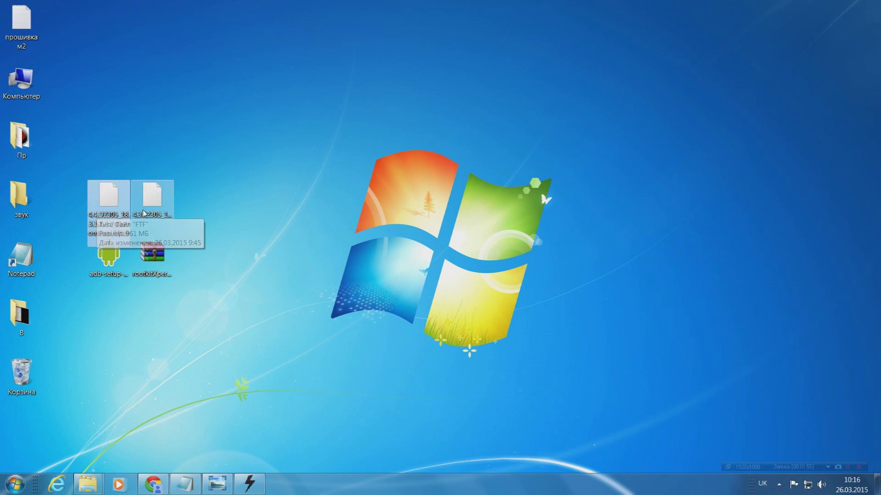
pyautogui.click(154, 223)
pyautogui.moveTo(137, 218)
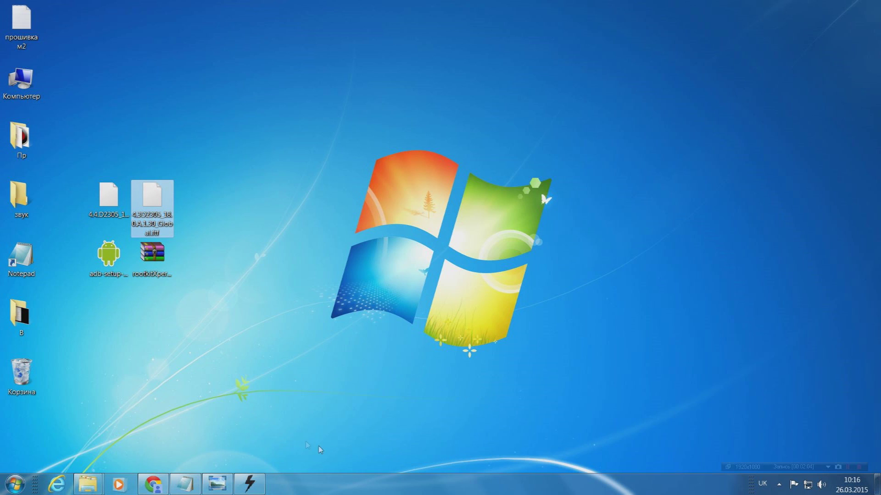
pyautogui.click(248, 331)
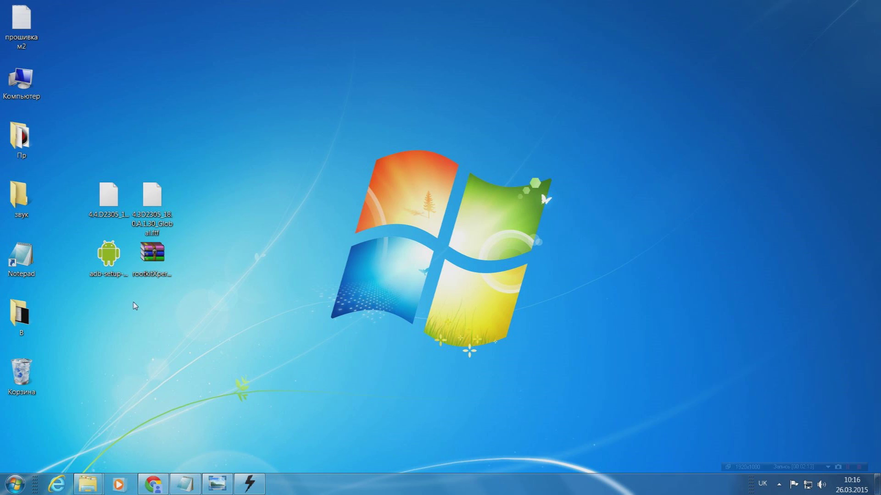
pyautogui.click(116, 278)
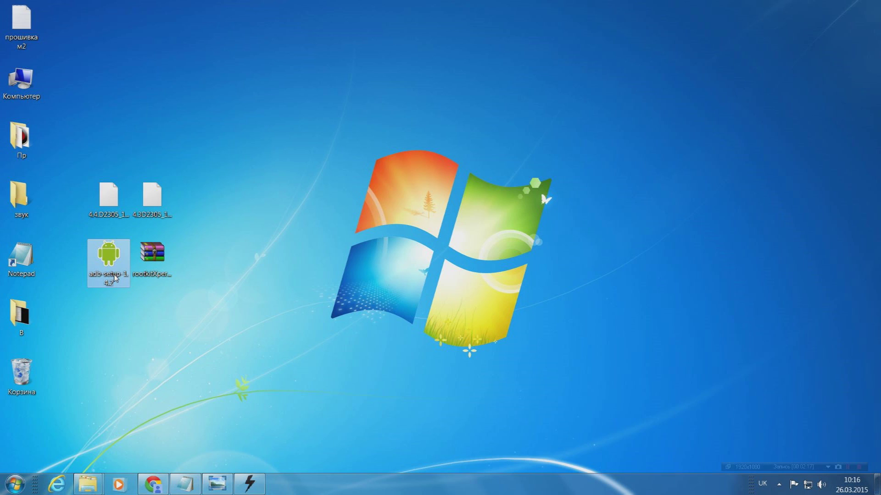
pyautogui.click(156, 277)
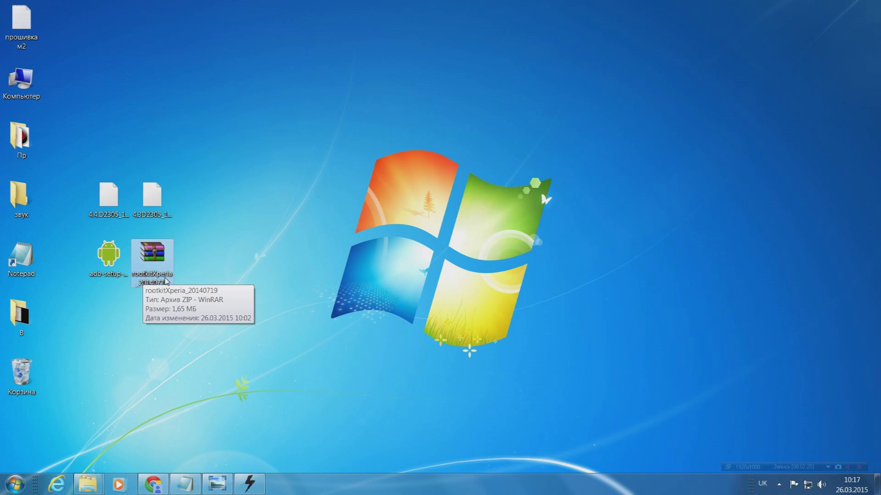
pyautogui.click(274, 322)
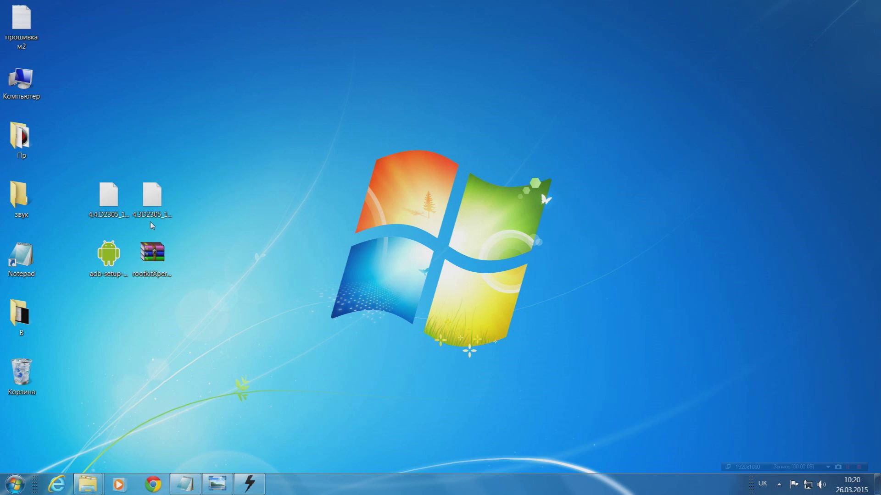
# Open the firmwares folder inside .flashTool in the user's profile folder on drive C.
pyautogui.doubleClick(23, 83)
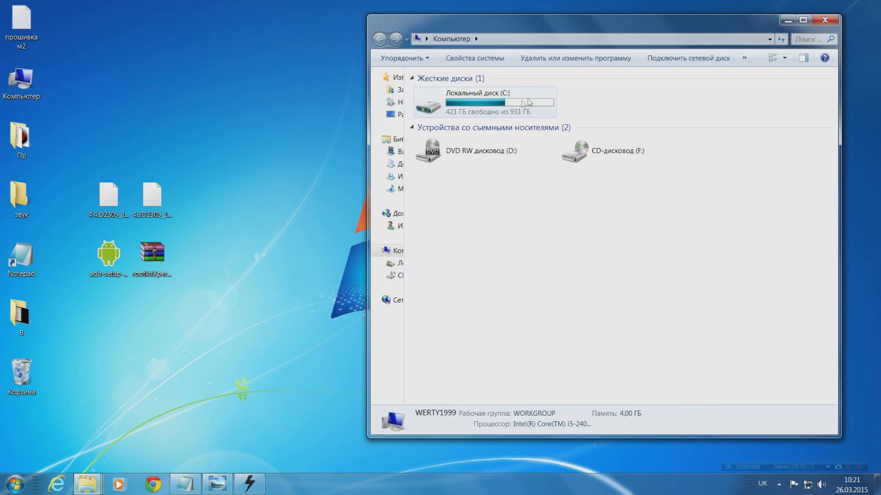
pyautogui.doubleClick(527, 102)
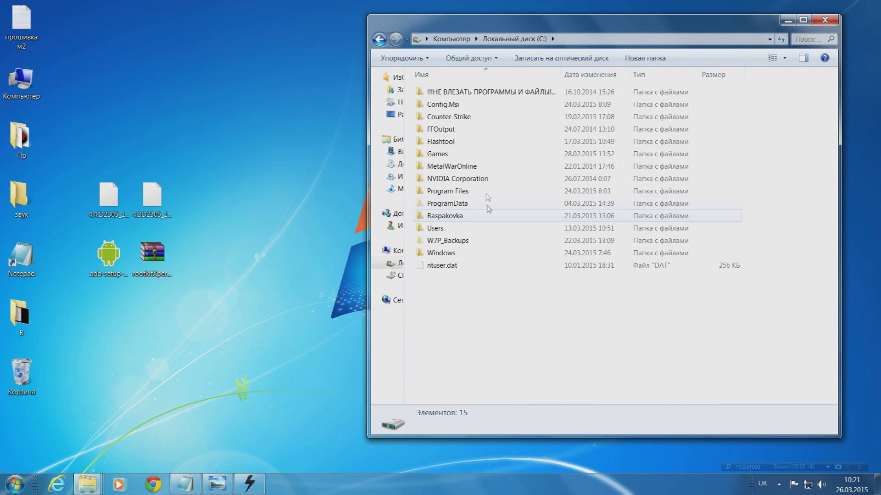
pyautogui.doubleClick(476, 228)
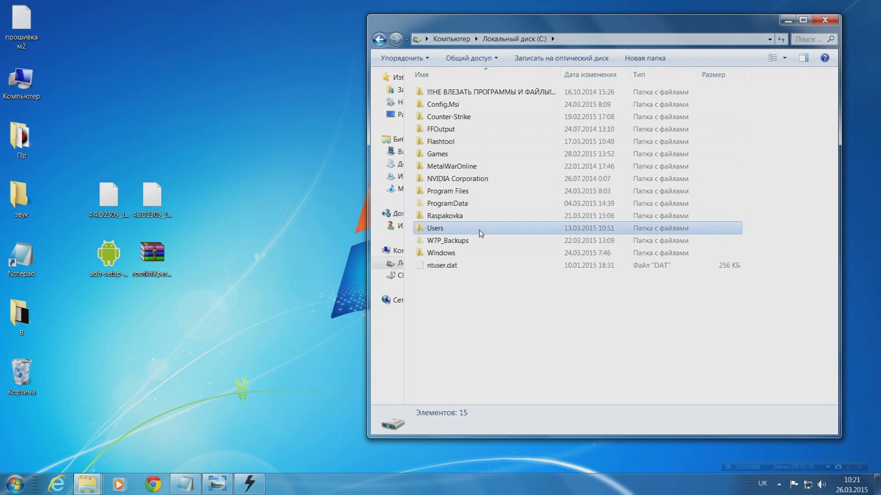
pyautogui.doubleClick(472, 106)
pyautogui.click(471, 106)
pyautogui.moveTo(473, 121)
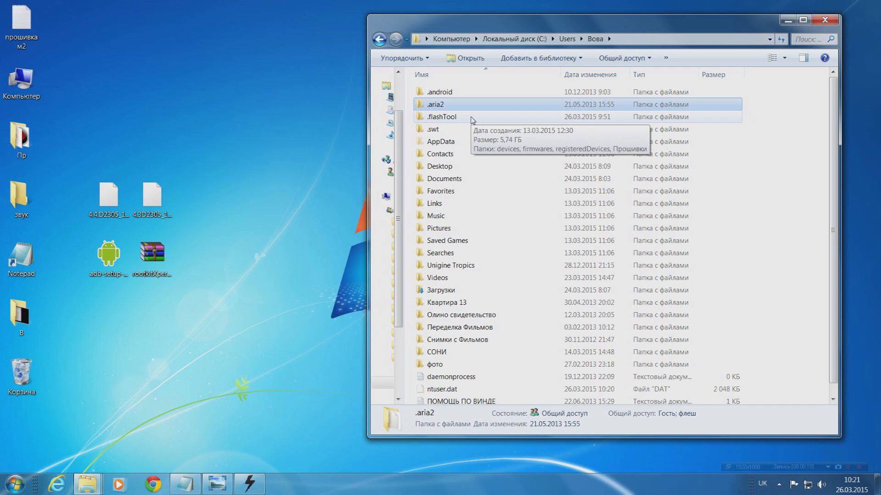
pyautogui.doubleClick(481, 118)
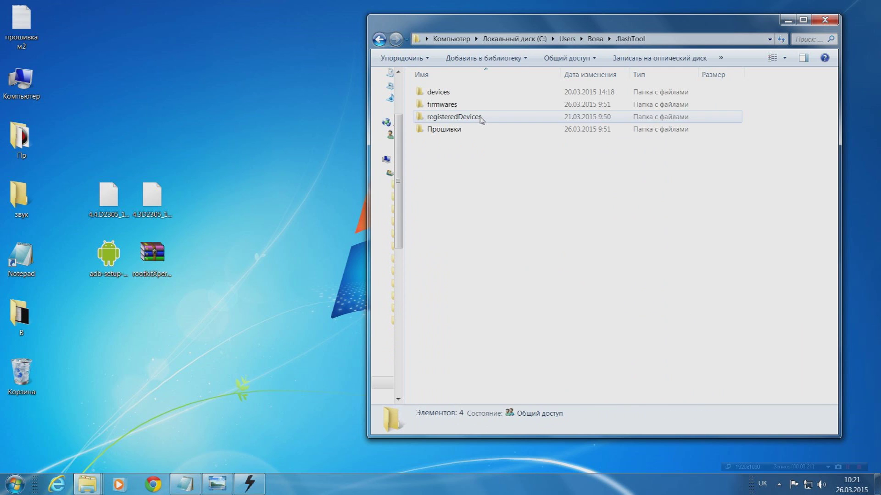
pyautogui.doubleClick(480, 105)
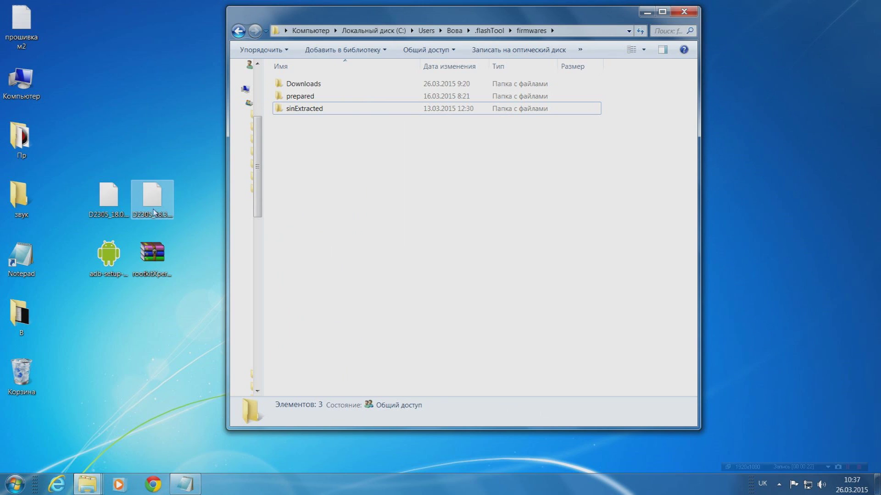
# Move the D2305 firmware files from the desktop into Flashtool's firmwares folder.
pyautogui.click(116, 217)
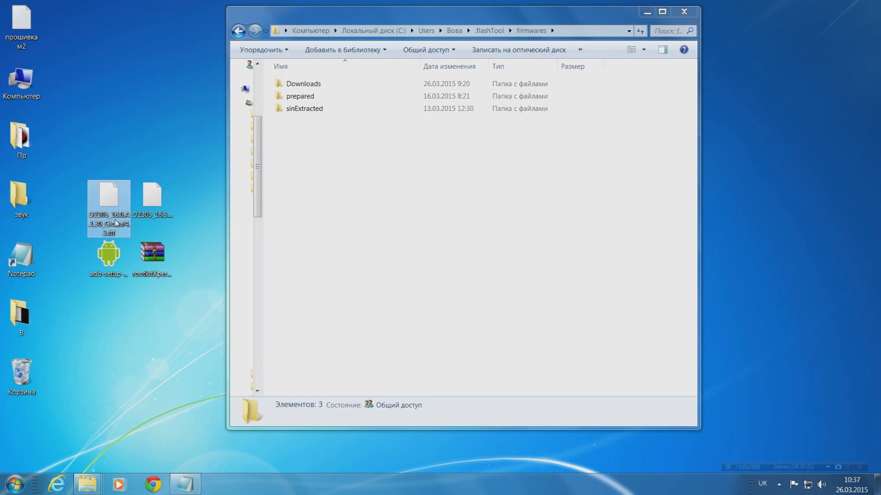
pyautogui.moveTo(107, 219); pyautogui.dragTo(318, 179)
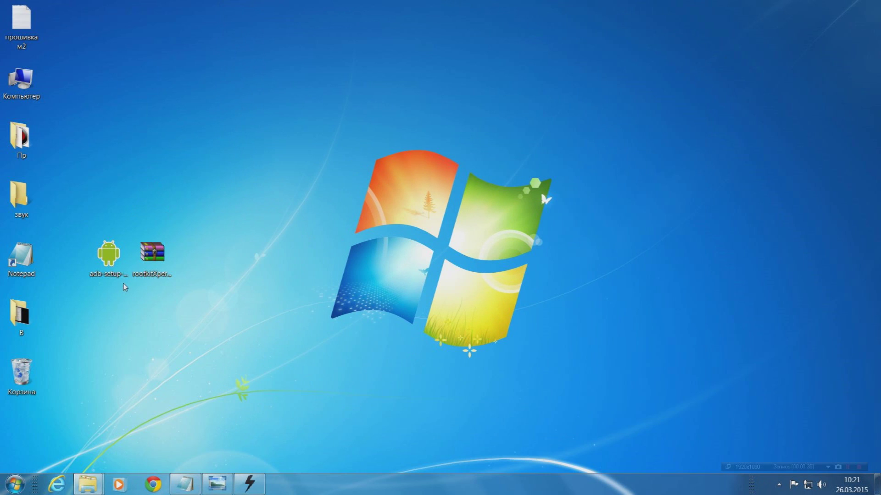
# Run adb-setup-1.4.2 as administrator and place its console window near the middle of the desktop.
pyautogui.click(113, 269)
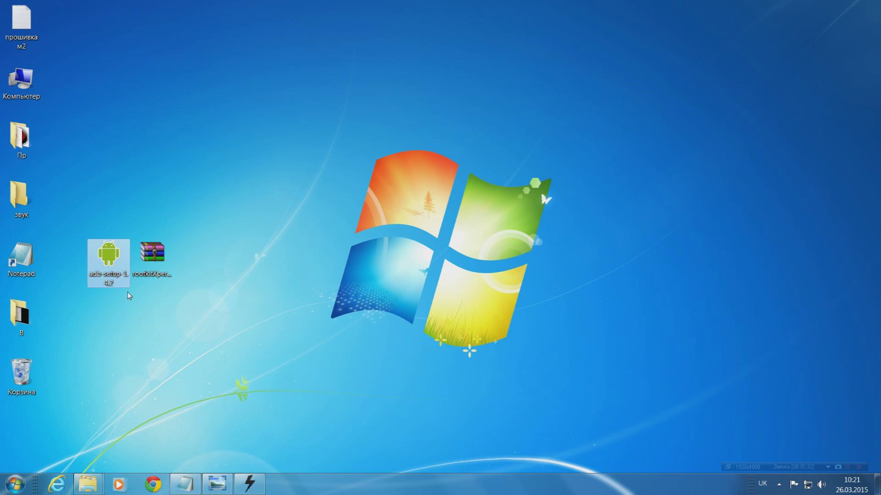
pyautogui.rightClick(118, 279)
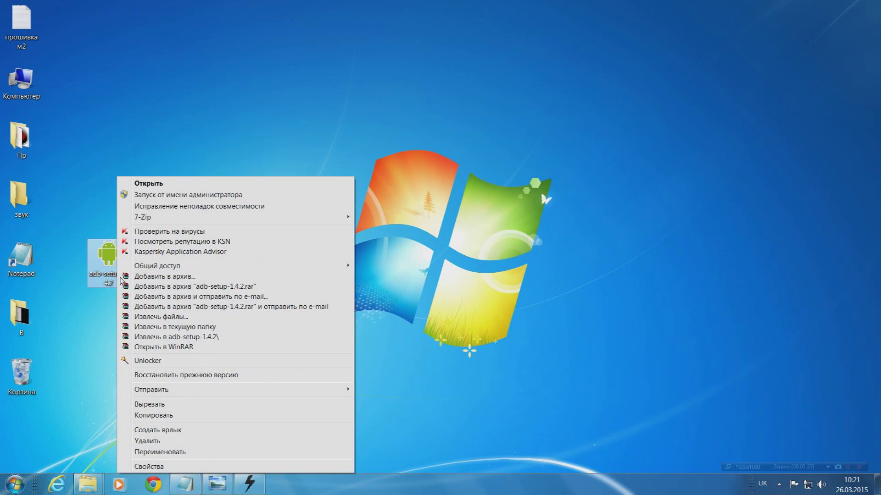
pyautogui.click(210, 195)
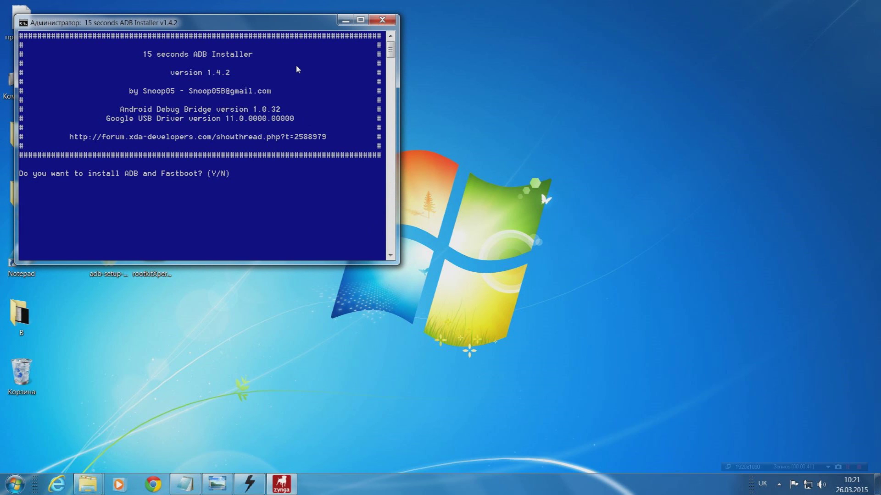
pyautogui.moveTo(274, 26); pyautogui.dragTo(474, 55)
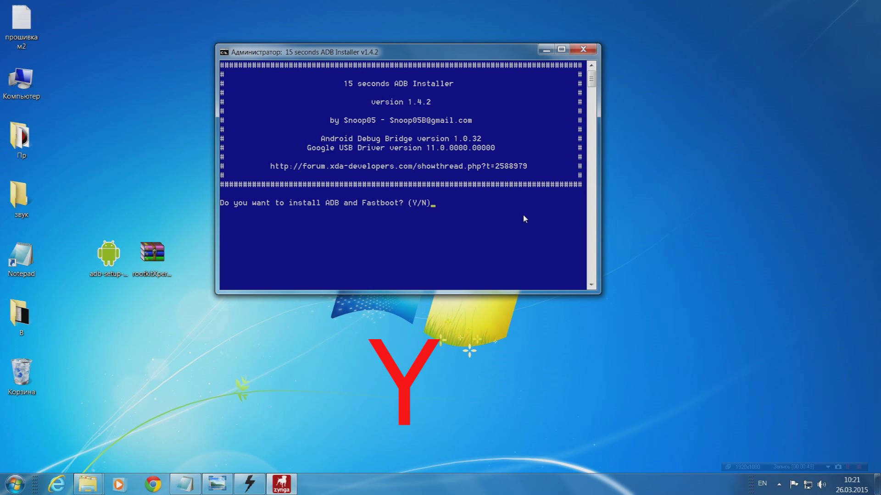
# Install ADB and Fastboot system-wide by answering y to both questions, and decline the device drivers with n.
pyautogui.write('y')
pyautogui.press('Return')
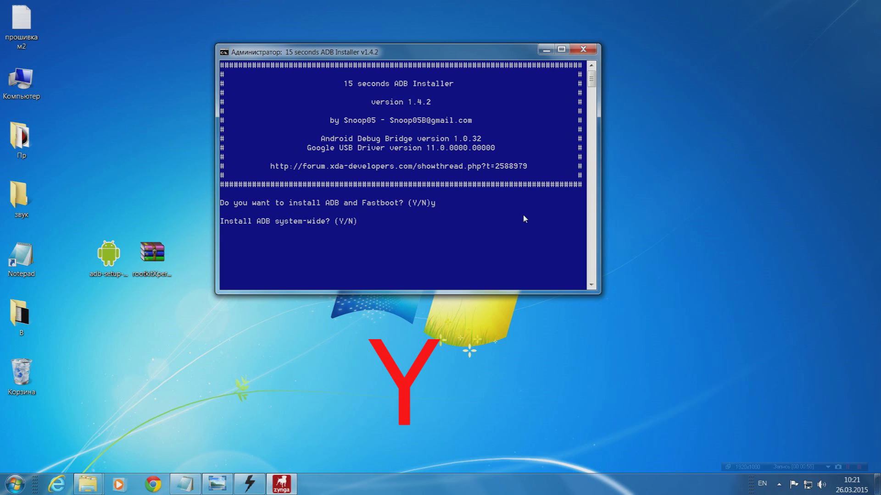
pyautogui.write('y')
pyautogui.press('Return')
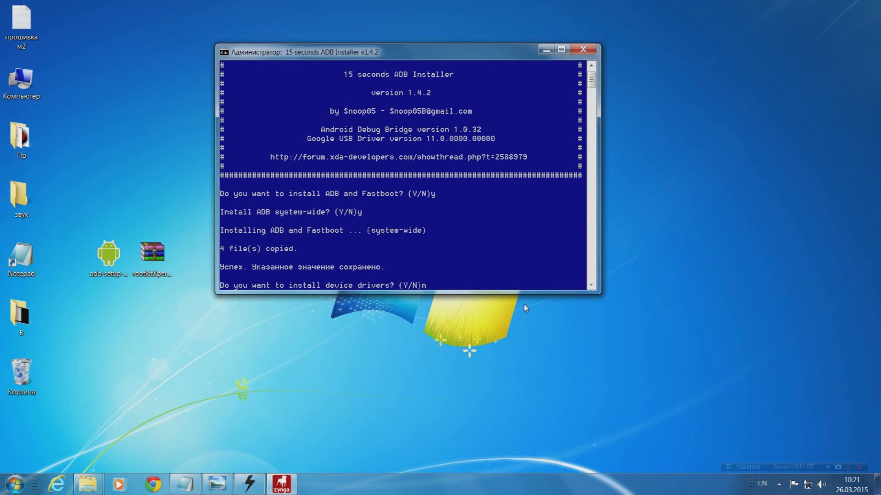
pyautogui.press('Return')
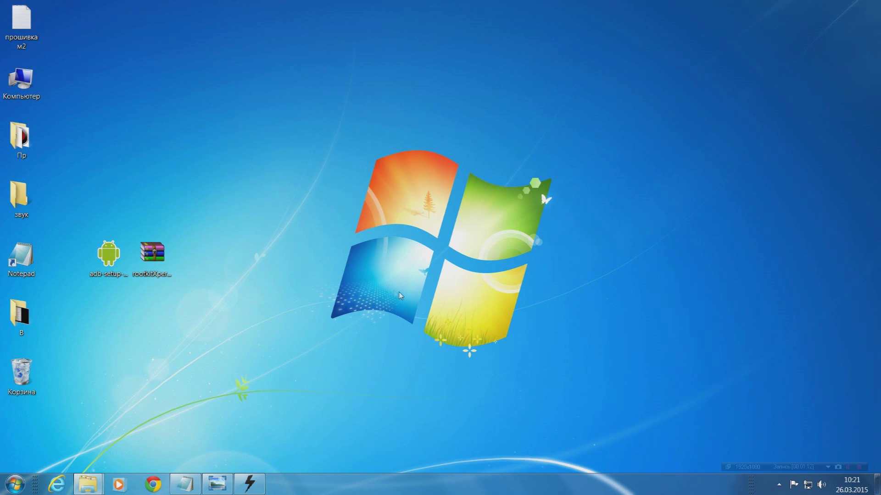
# Extract the rootkitXperia_20140719 archive into a folder of the same name on the desktop.
pyautogui.click(161, 273)
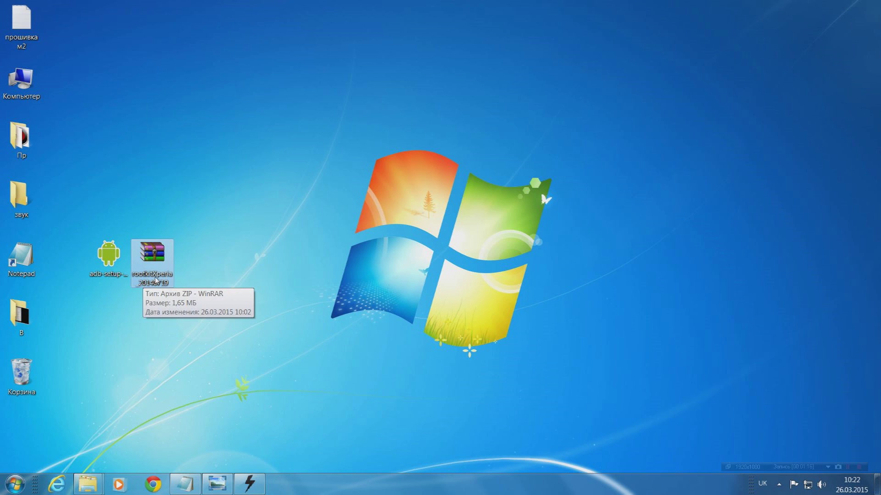
pyautogui.rightClick(163, 272)
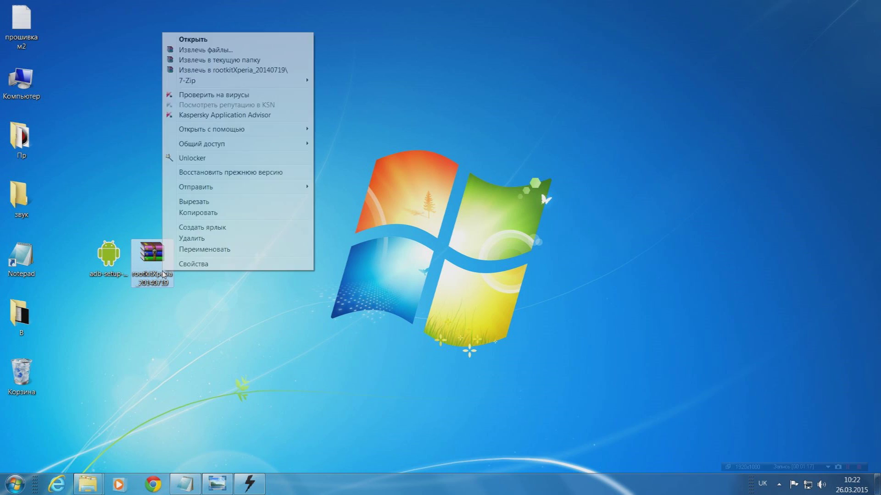
pyautogui.click(211, 50)
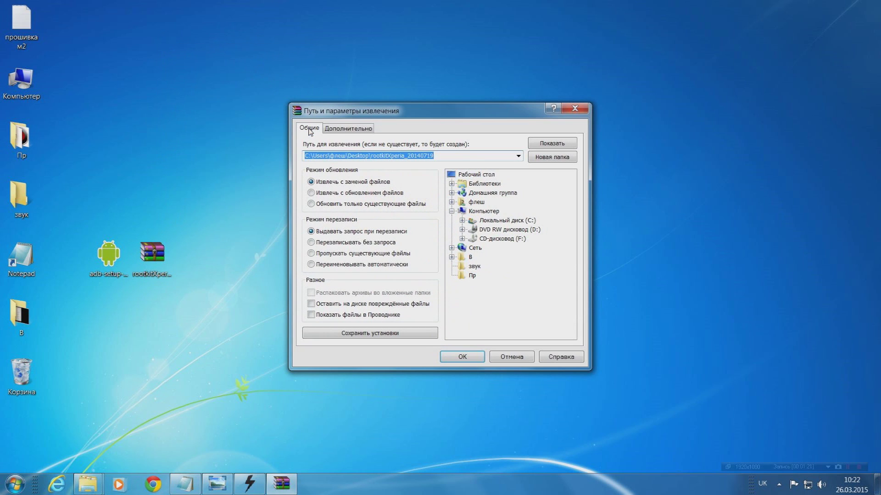
pyautogui.click(464, 357)
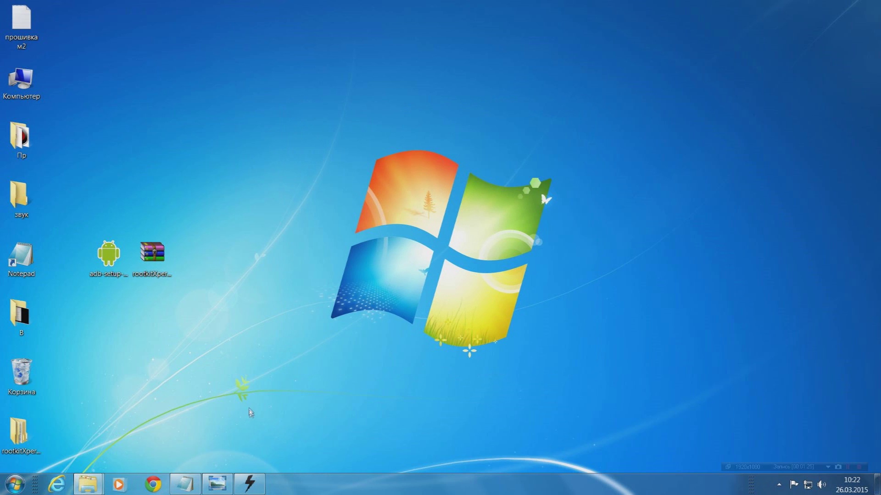
# Move the inner rootkitXperia_20140719 folder out of the extracted desktop folder to the root of drive C, and close both folder windows.
pyautogui.doubleClick(20, 436)
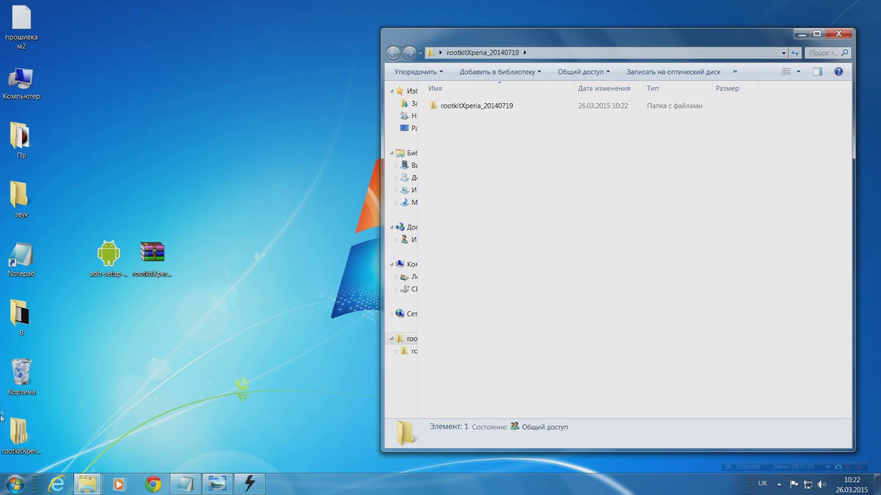
pyautogui.doubleClick(477, 110)
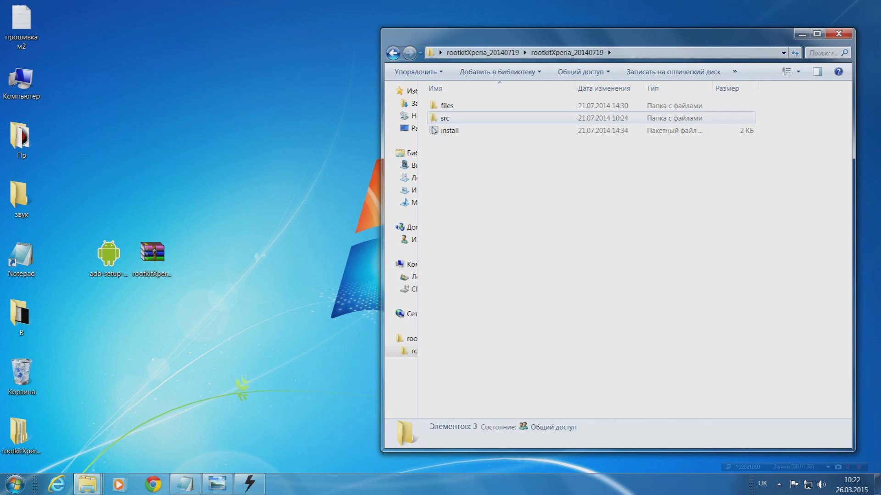
pyautogui.click(393, 52)
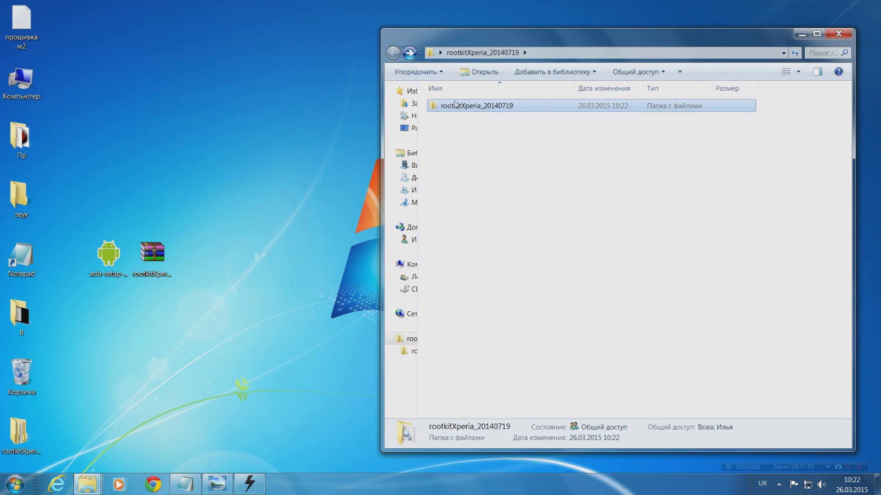
pyautogui.rightClick(528, 107)
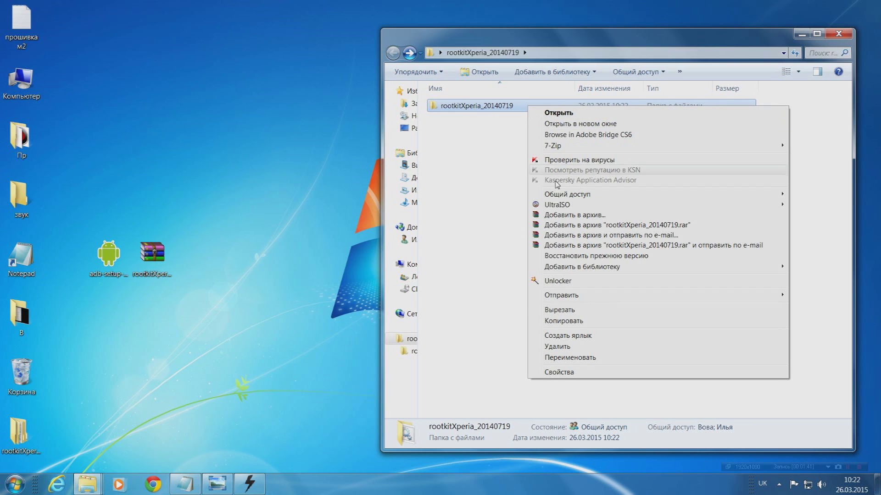
pyautogui.click(573, 312)
pyautogui.doubleClick(5, 79)
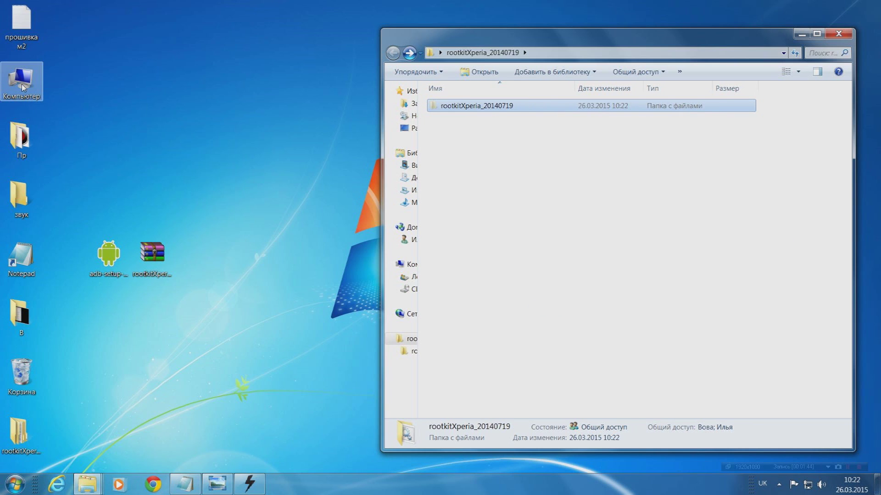
pyautogui.doubleClick(493, 145)
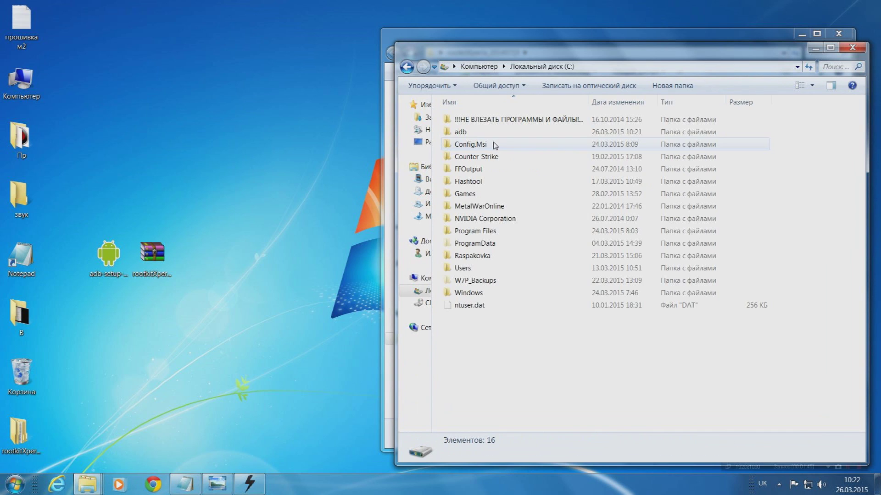
pyautogui.rightClick(475, 343)
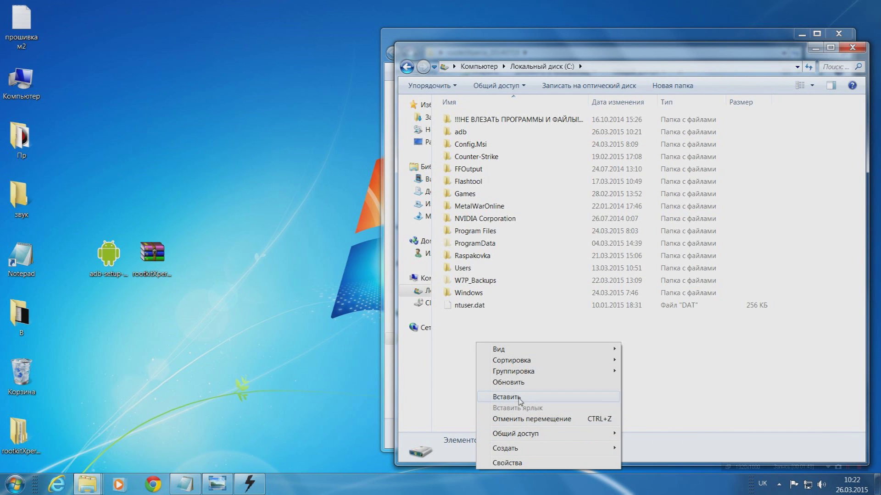
pyautogui.click(520, 397)
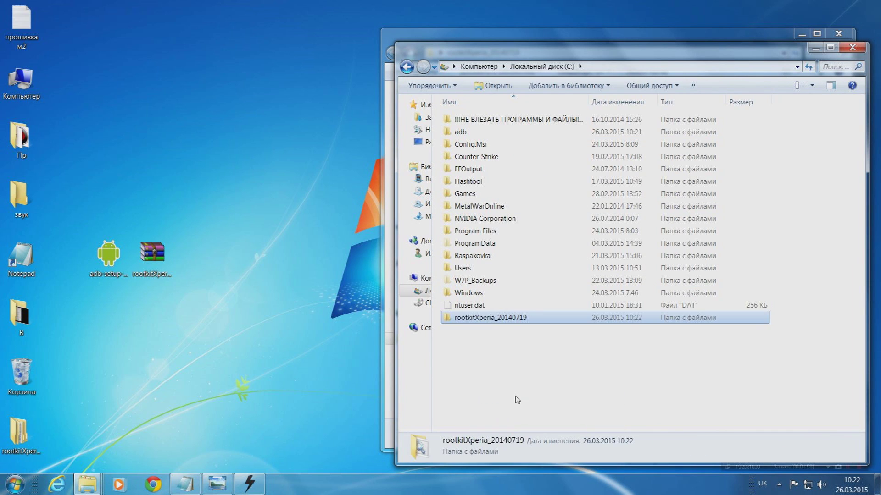
pyautogui.click(852, 48)
pyautogui.click(843, 34)
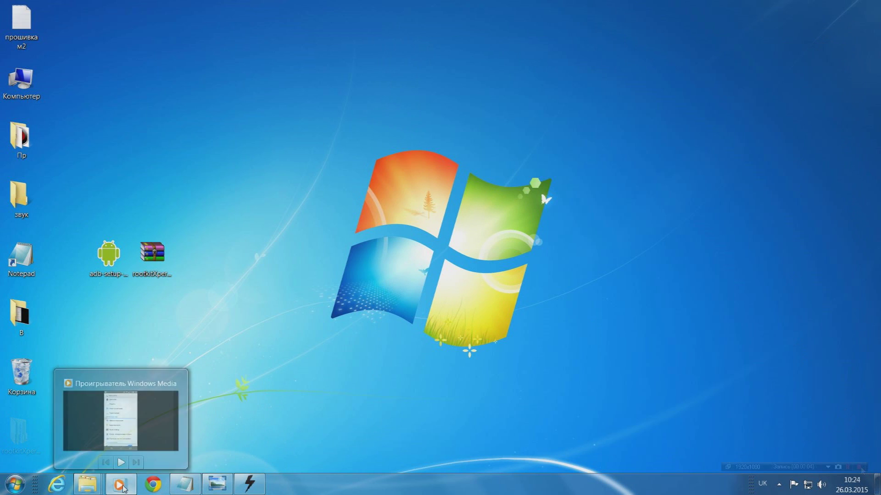
# Switch to Windows Media Player and play the phone screen recording, rewinding to review the USB debugging authorization prompt.
pyautogui.click(123, 489)
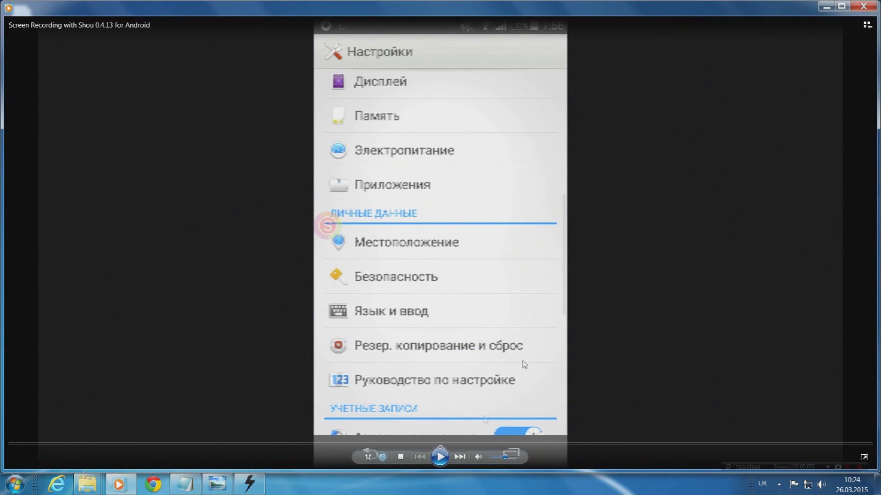
pyautogui.click(439, 456)
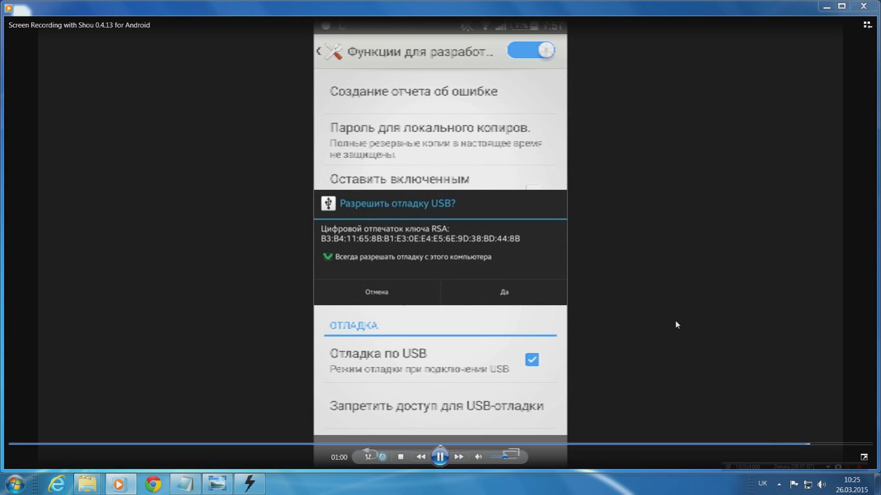
pyautogui.press('Left')
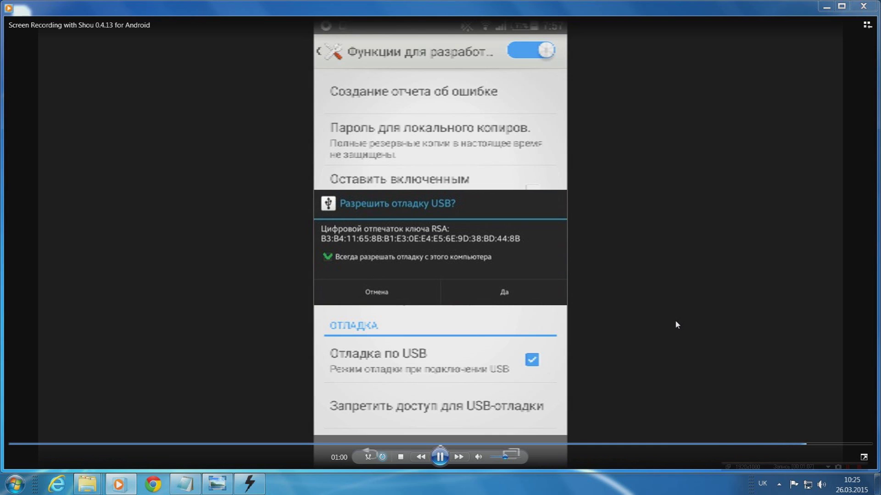
pyautogui.press('Left')
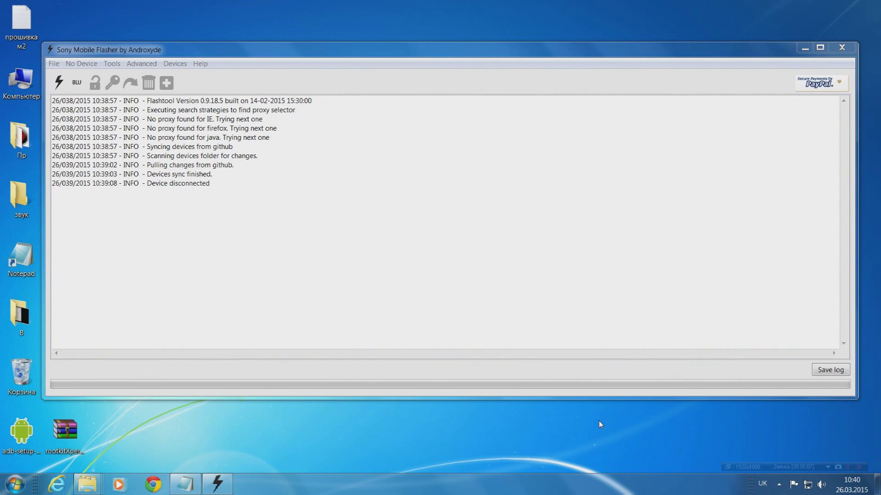
# Start flashing in Flashmode with the D2305 18.0.A.1.30 firmware selected, and turn off the CACHE and DATA wipes.
pyautogui.click(59, 83)
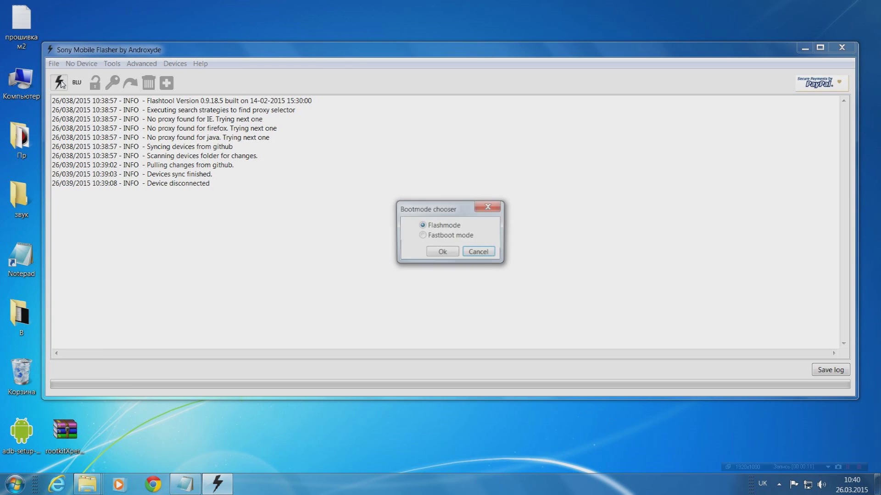
pyautogui.click(448, 252)
pyautogui.click(383, 193)
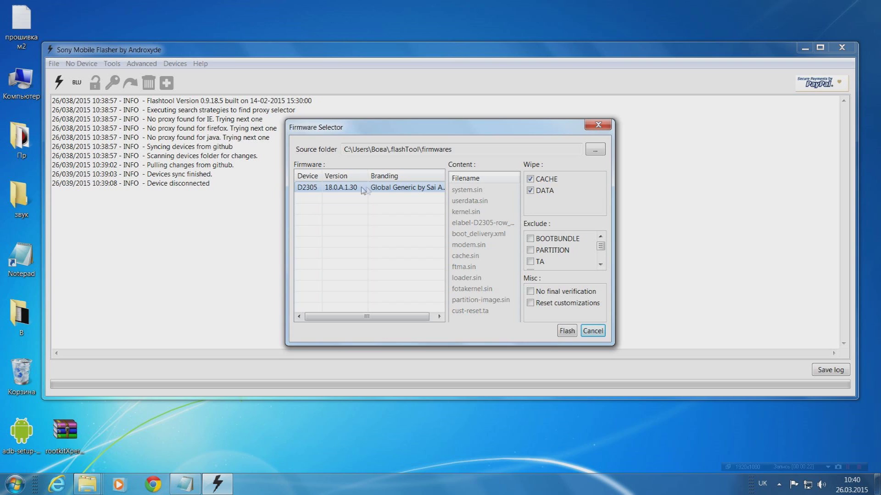
pyautogui.click(530, 179)
pyautogui.click(531, 191)
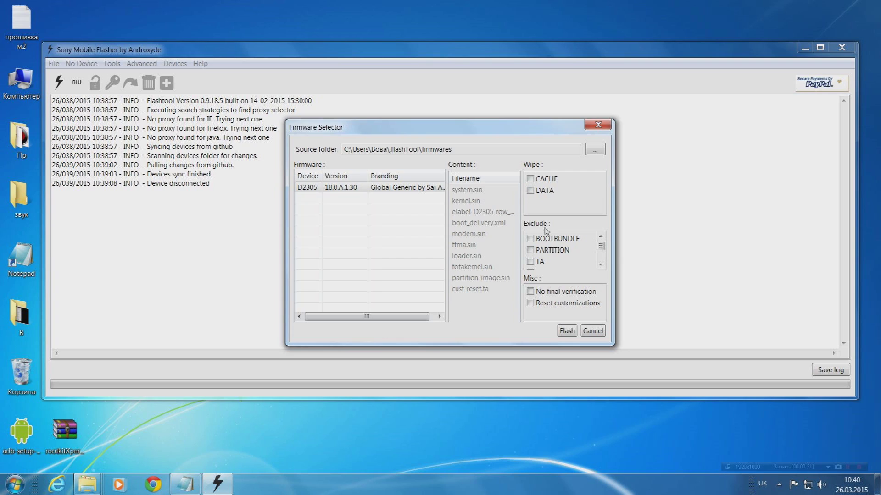
# Exclude every component except KERNEL, including BOOTBUNDLE, PARTITION, TA, FOTA, UNKNOWN, SYSTEM and ELABEL, and flash the phone.
pyautogui.click(530, 238)
pyautogui.click(531, 250)
pyautogui.click(531, 262)
pyautogui.moveTo(601, 247); pyautogui.dragTo(601, 253)
pyautogui.click(531, 254)
pyautogui.click(530, 266)
pyautogui.moveTo(601, 251); pyautogui.dragTo(602, 260)
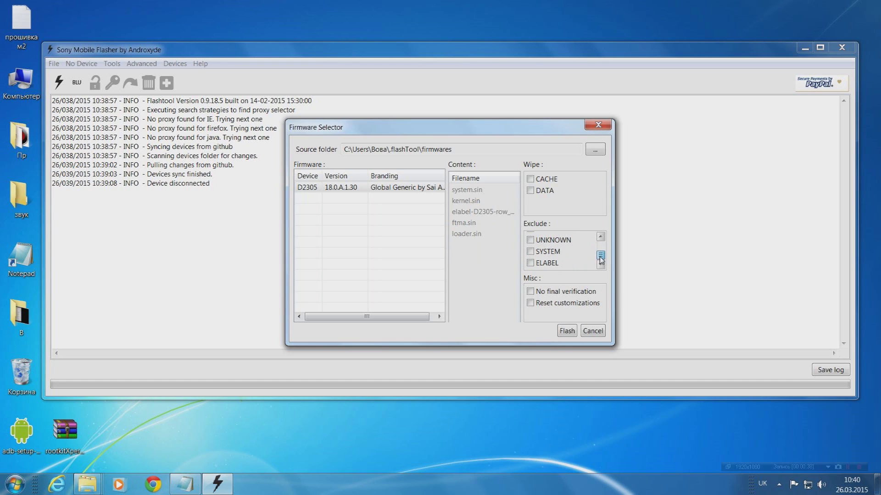
pyautogui.click(530, 240)
pyautogui.click(531, 252)
pyautogui.click(531, 263)
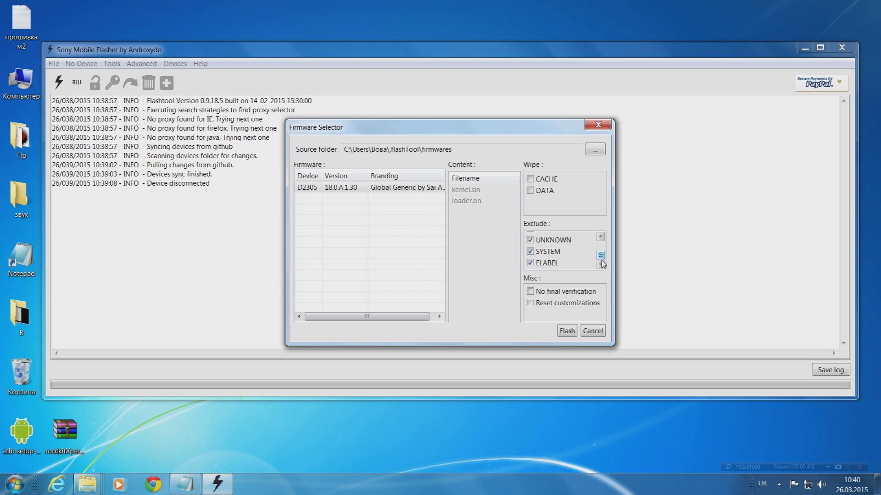
pyautogui.moveTo(602, 260); pyautogui.dragTo(601, 250)
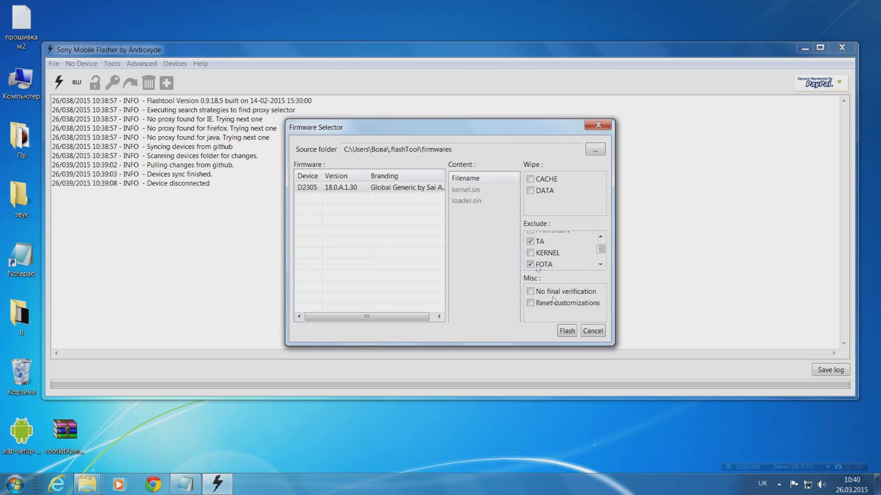
pyautogui.click(569, 332)
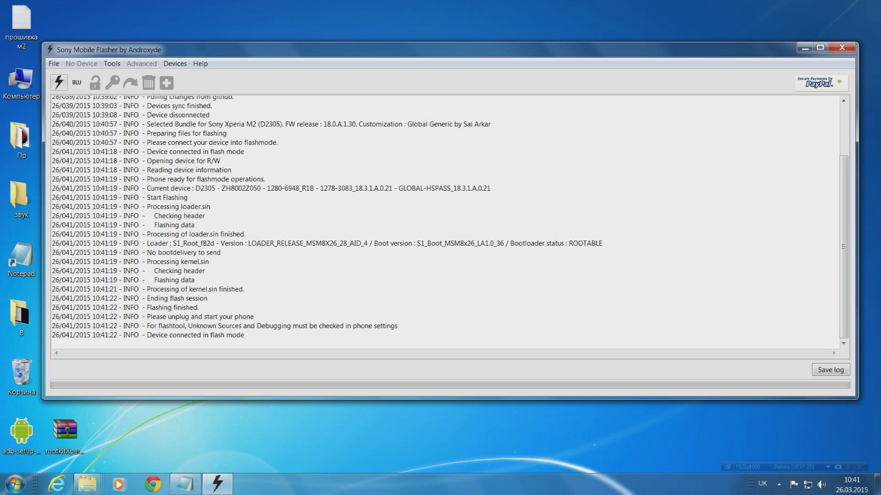
# Highlight the log lines about finishing the flash and unplugging the phone, and exit Flashtool.
pyautogui.moveTo(147, 307); pyautogui.dragTo(253, 316)
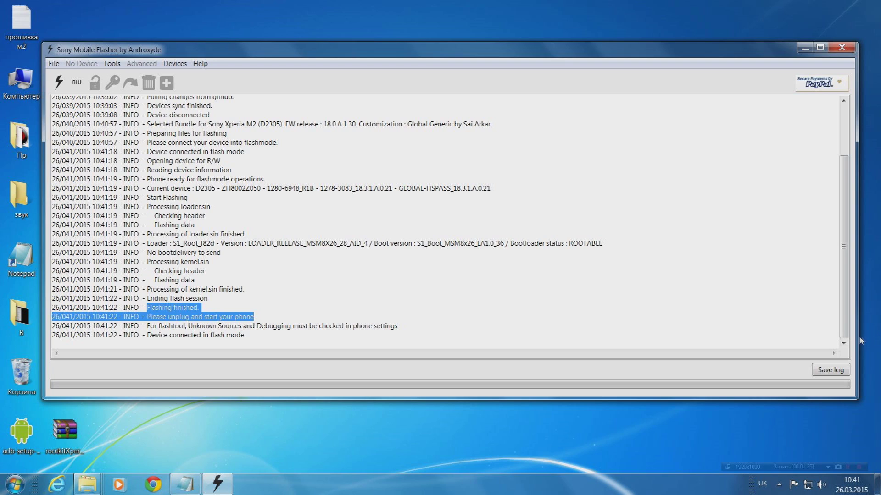
pyautogui.click(773, 438)
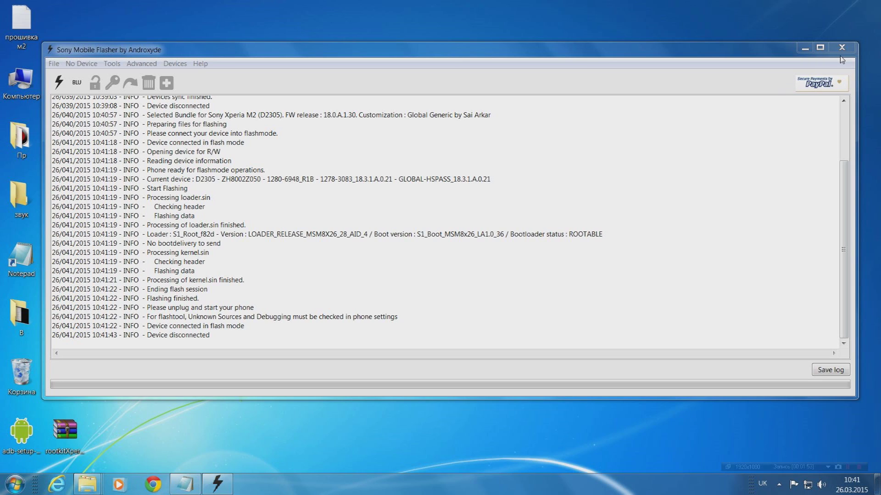
pyautogui.click(53, 65)
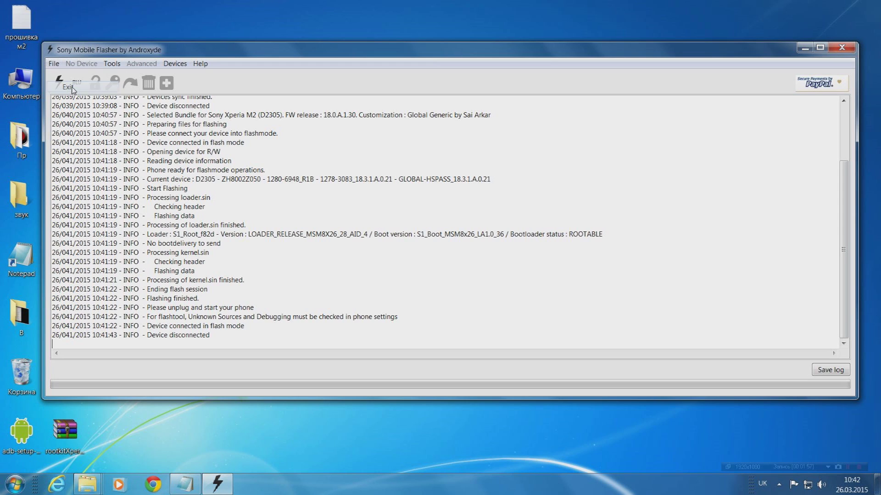
pyautogui.click(64, 90)
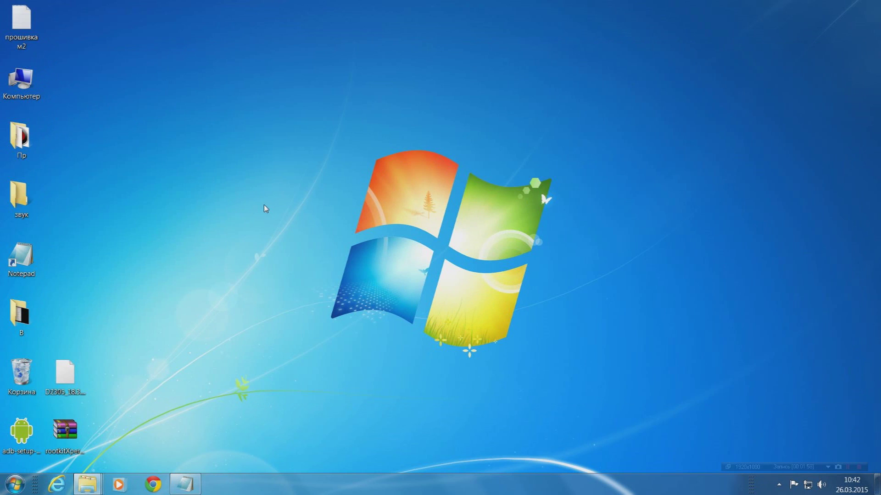
pyautogui.click(860, 468)
# Search for cmd and run the command prompt as administrator.
pyautogui.press('super')
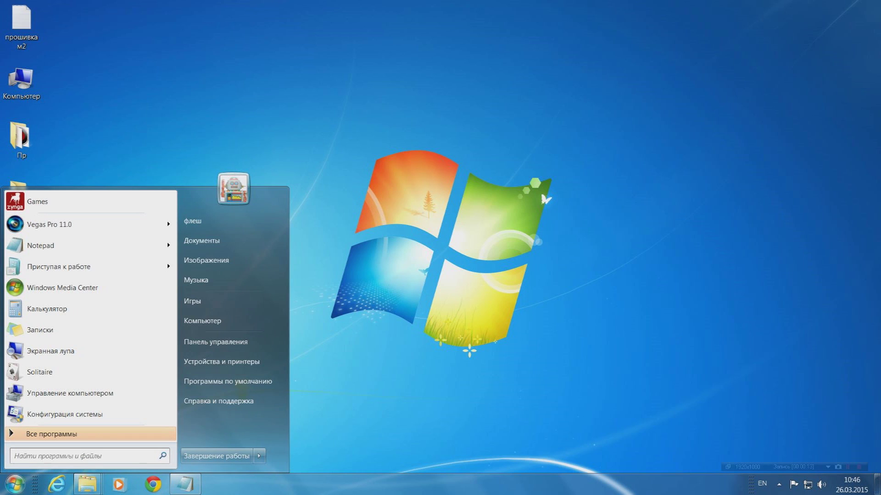
pyautogui.write('c')
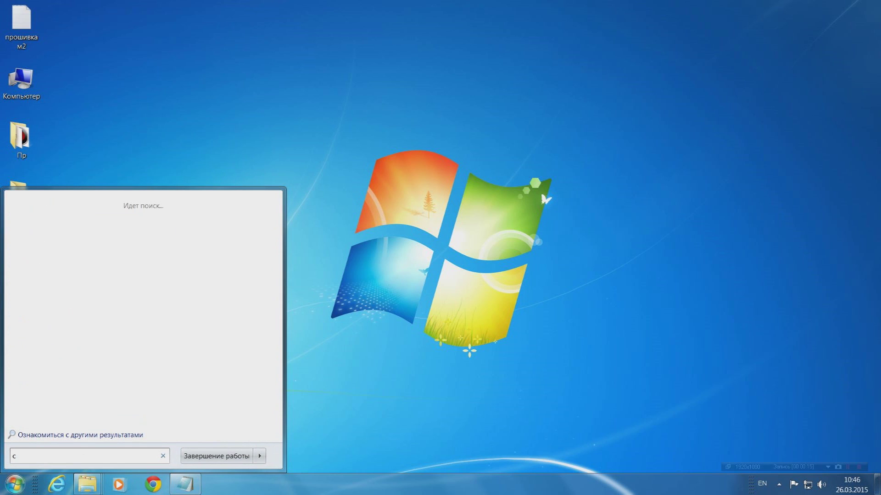
pyautogui.write('md')
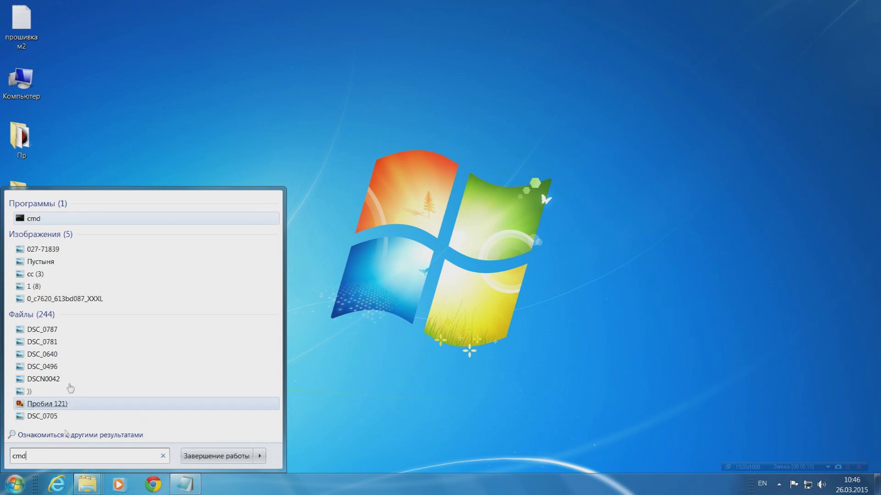
pyautogui.rightClick(101, 219)
pyautogui.click(130, 234)
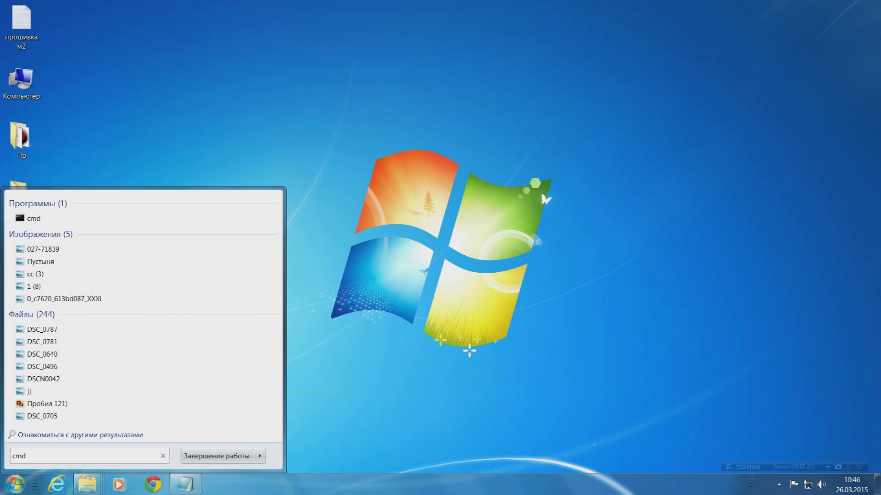
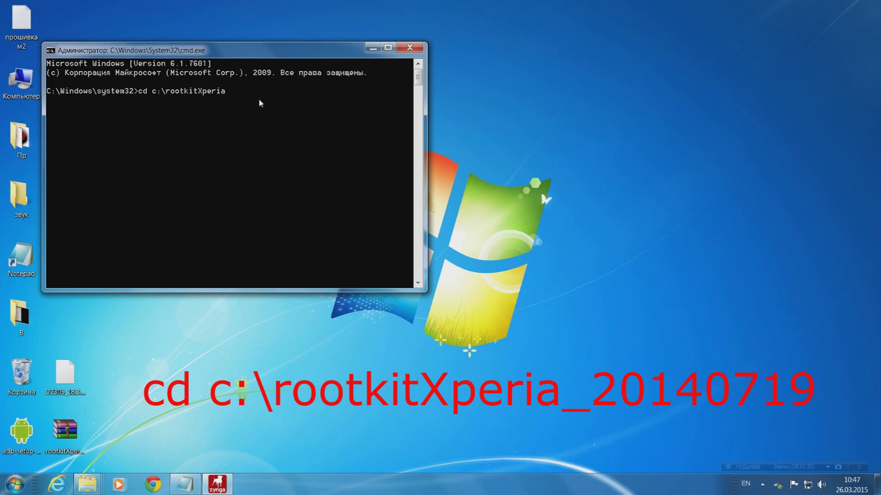
# Change to the c:\rootkitXperia_20140719 directory and run install.bat.
pyautogui.write('_')
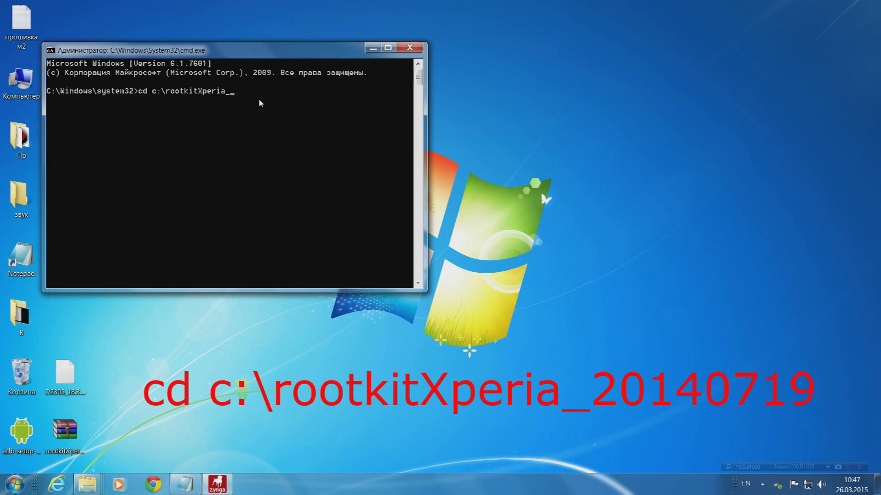
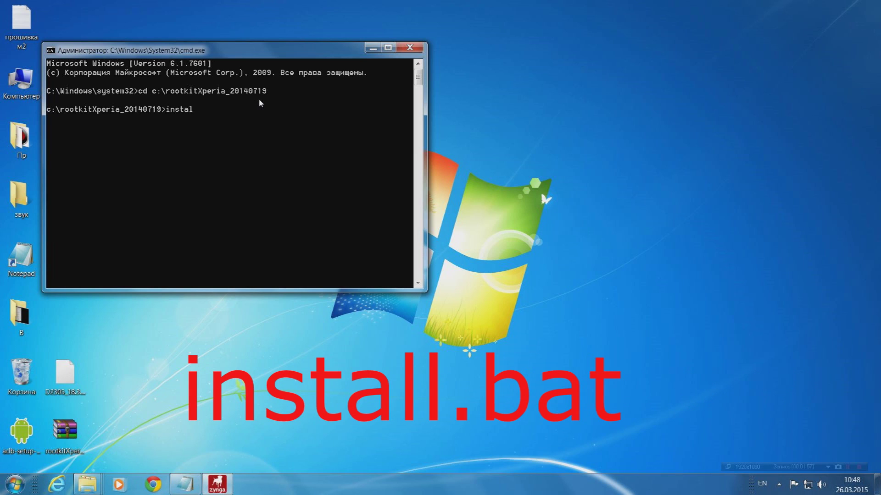
pyautogui.write('.bat')
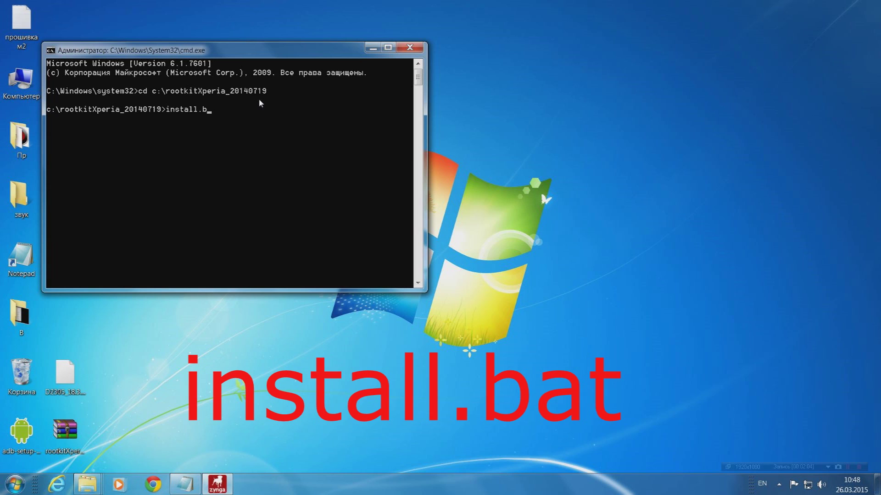
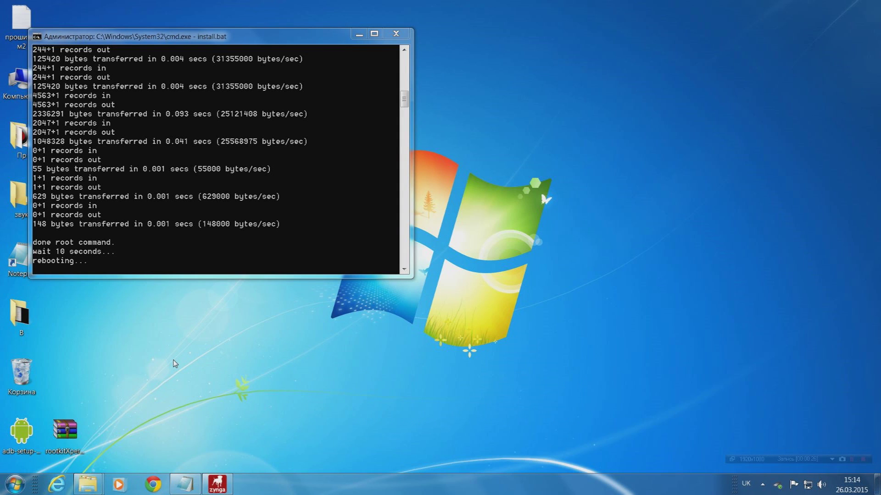
# Interrupt the install.bat script at the rebooting stage and answer y to terminate the batch job.
pyautogui.click(166, 267)
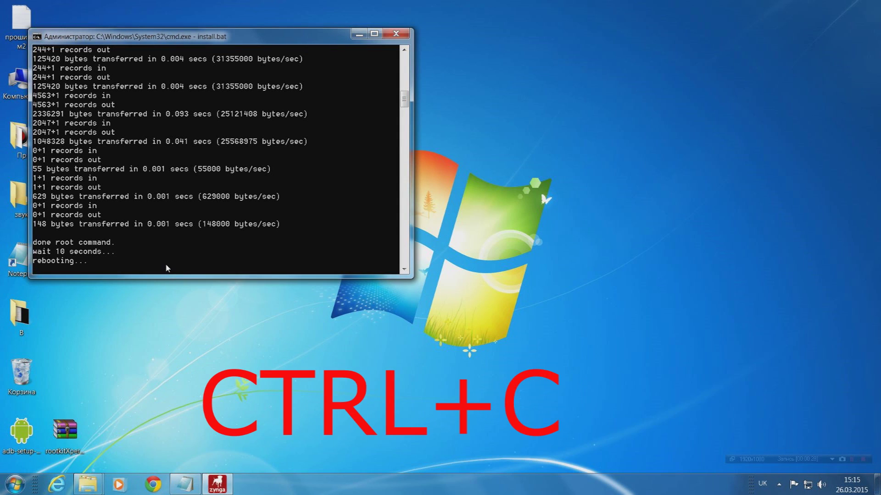
pyautogui.hotkey('ctrl', 'c')
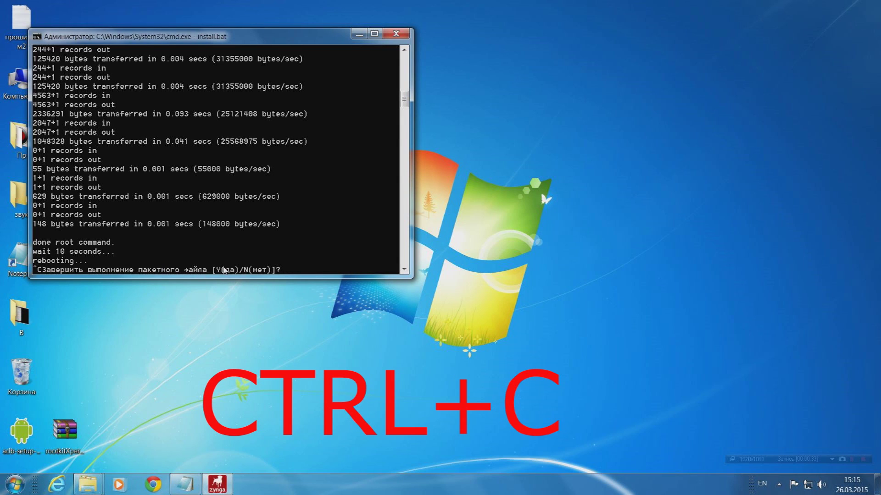
pyautogui.write('y')
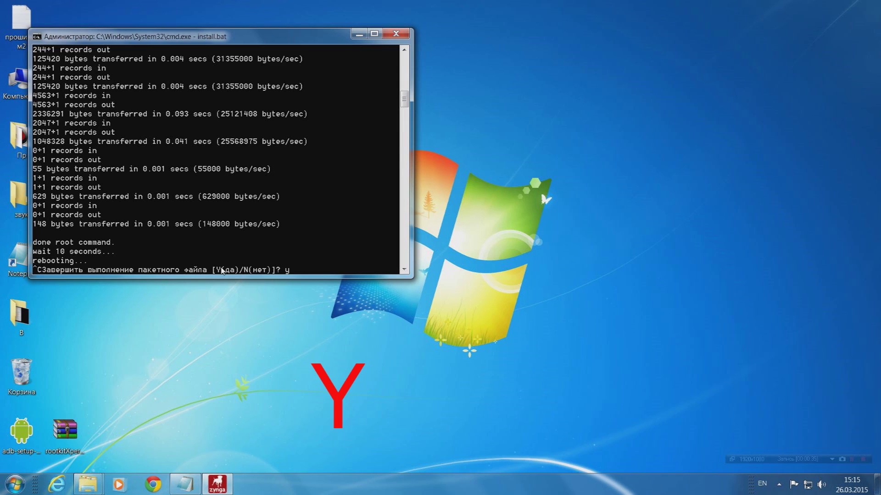
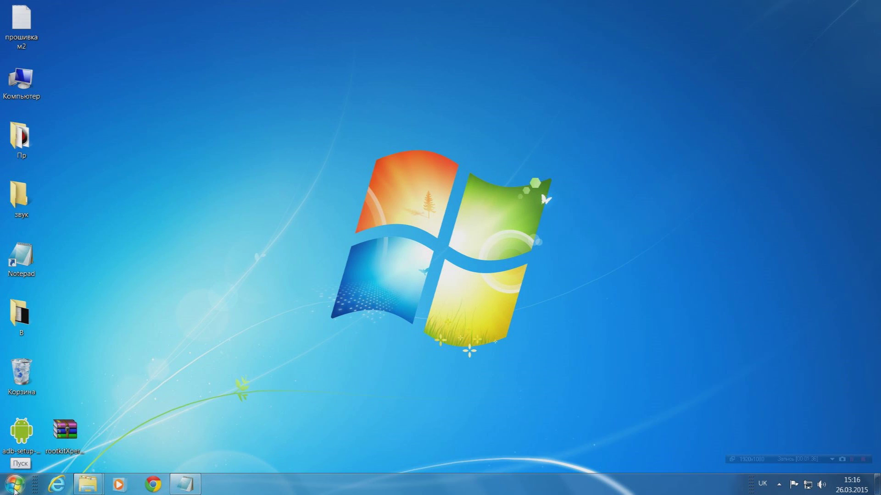
# Run adb shell "su -c id" in a new administrator command prompt to check root access, and close the prompt.
pyautogui.click(14, 489)
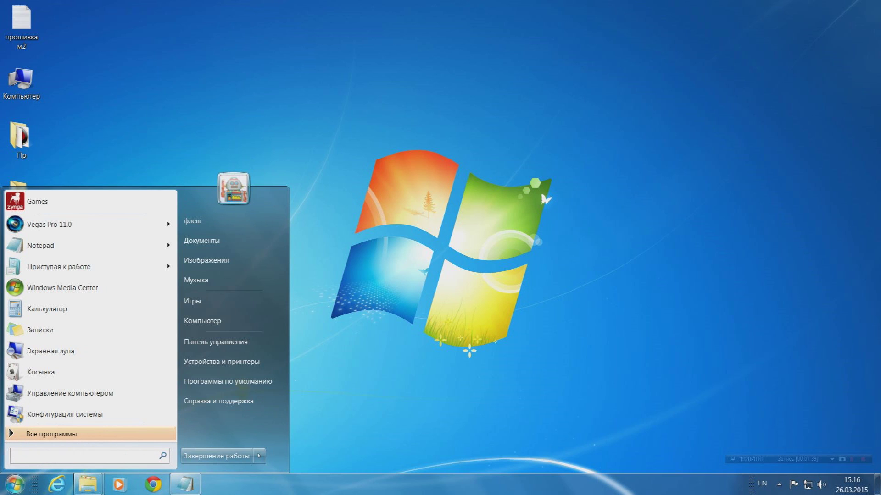
pyautogui.write('cmd')
pyautogui.press('Return')
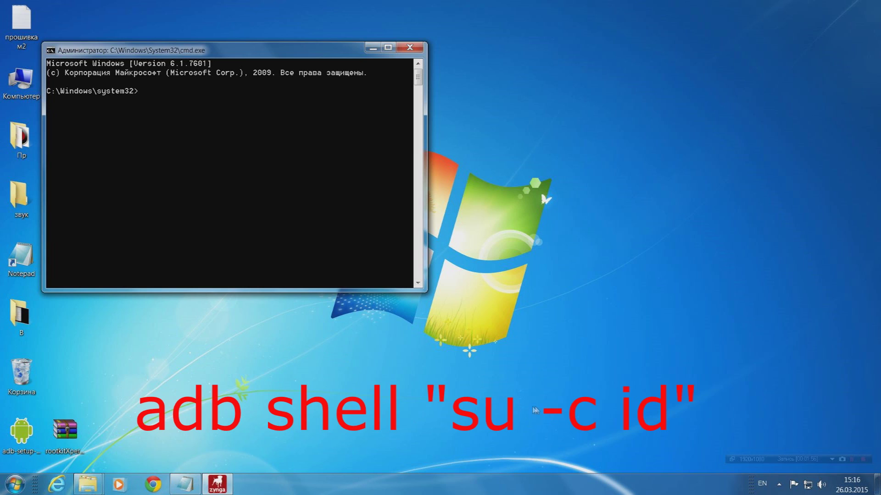
pyautogui.write('db shell "')
pyautogui.hotkey('alt', 'shift')
pyautogui.hotkey('alt', 'shift')
pyautogui.write('su -c id"')
pyautogui.press('Return')
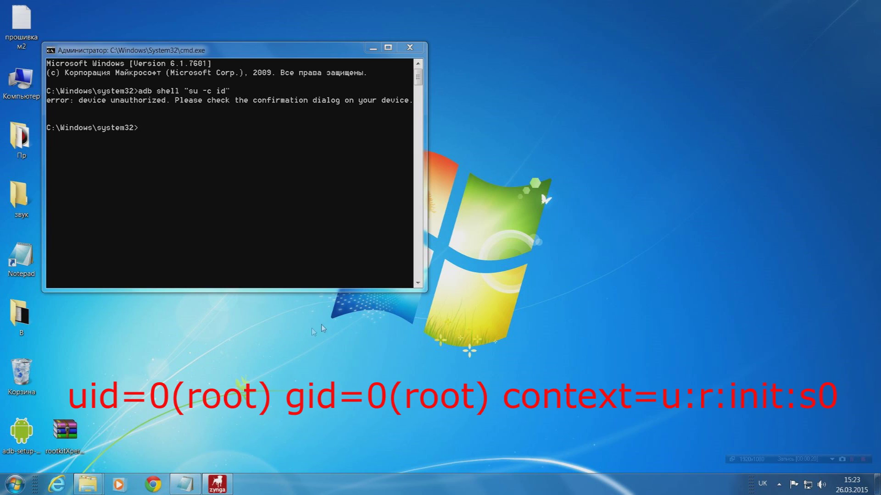
pyautogui.click(409, 47)
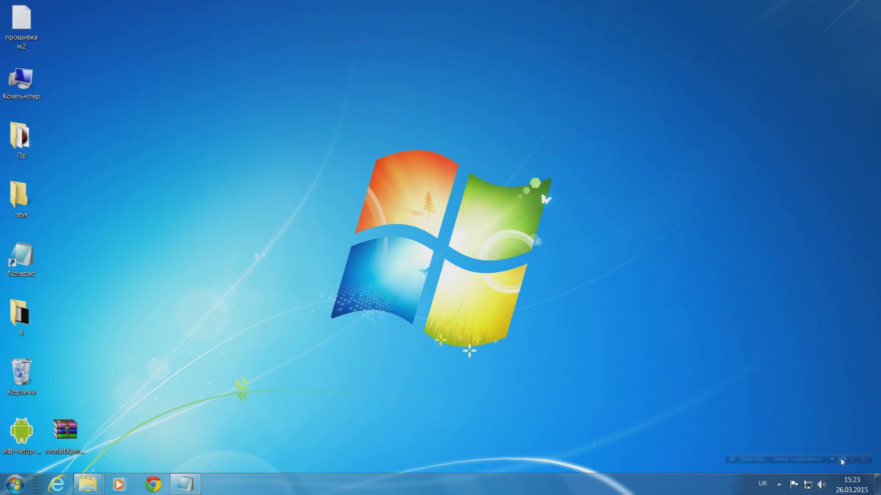
pyautogui.click(852, 461)
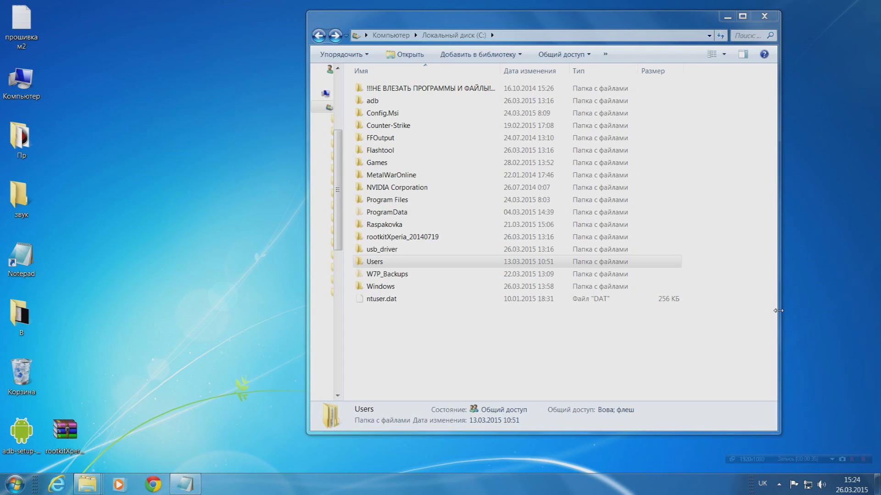
# Open the Прошивки folder inside .flashTool in the user's profile folder on drive C.
pyautogui.doubleClick(427, 262)
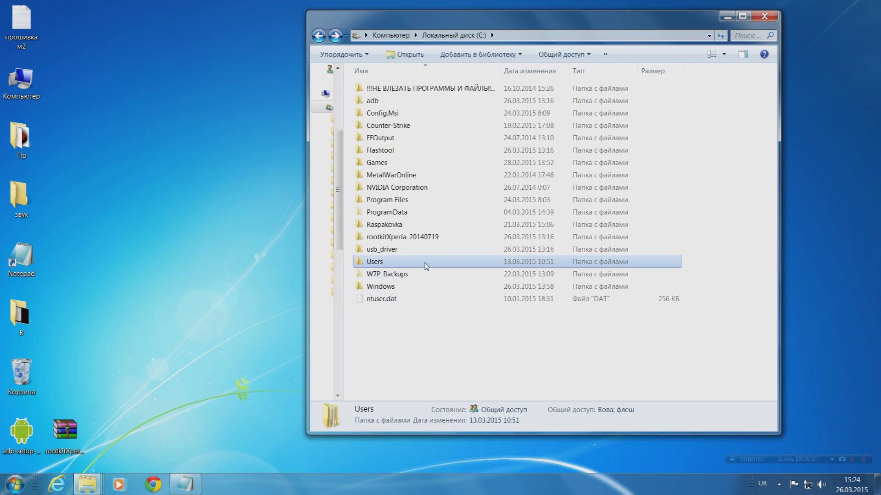
pyautogui.doubleClick(415, 102)
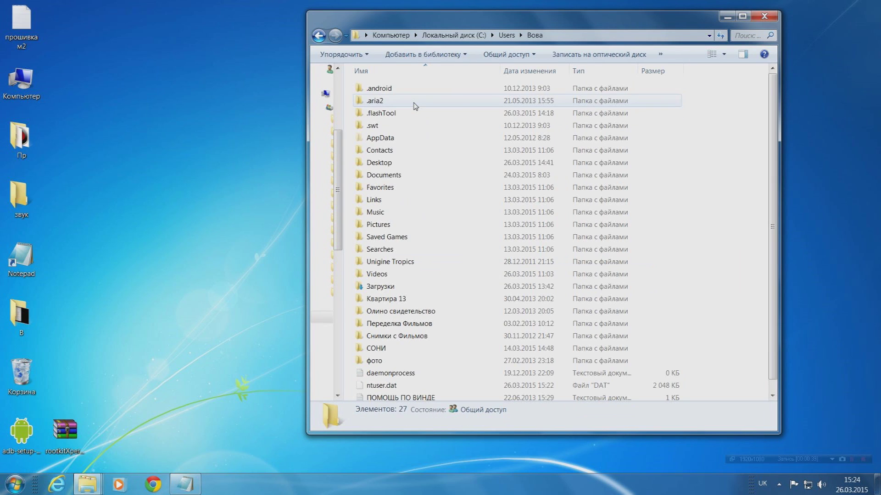
pyautogui.click(416, 118)
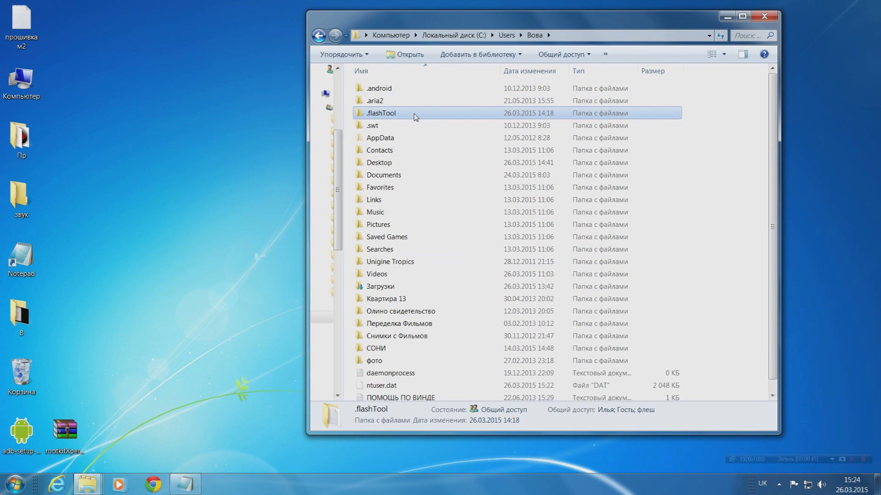
pyautogui.doubleClick(416, 115)
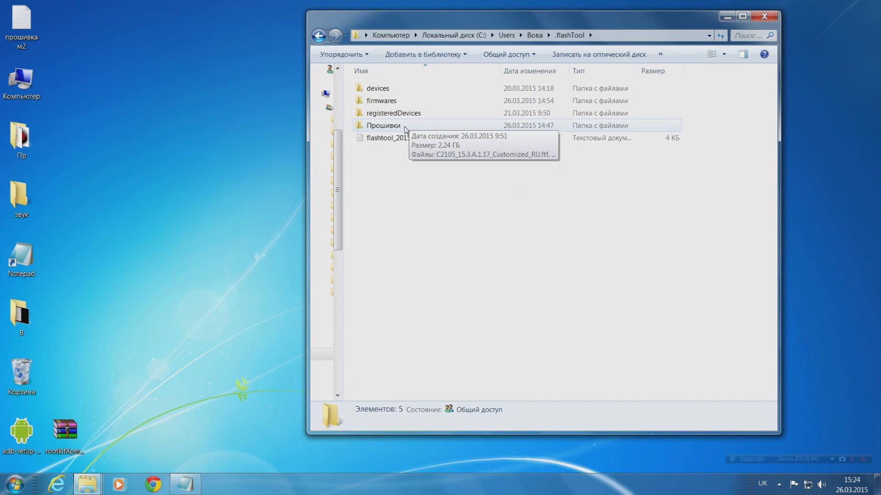
pyautogui.doubleClick(405, 128)
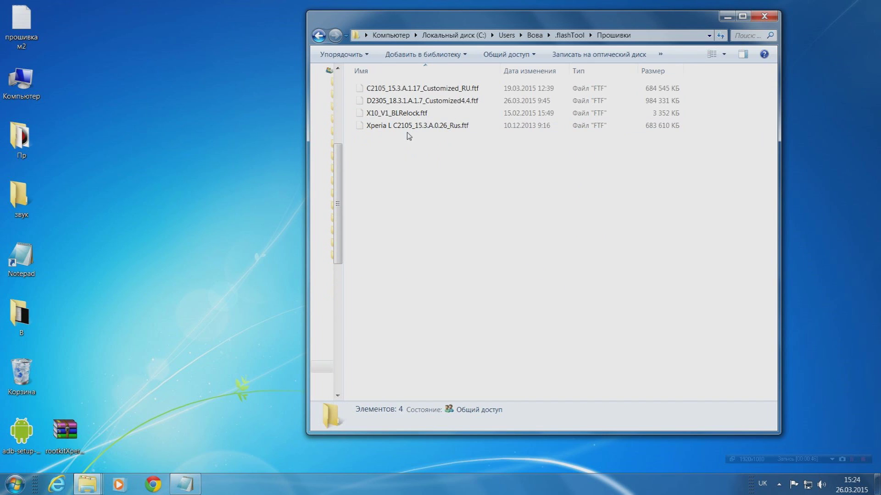
# Move D2305_18.3.1.A.1.7_Customized4.4.ftf from the Прошивки folder to the firmwares folder.
pyautogui.click(448, 106)
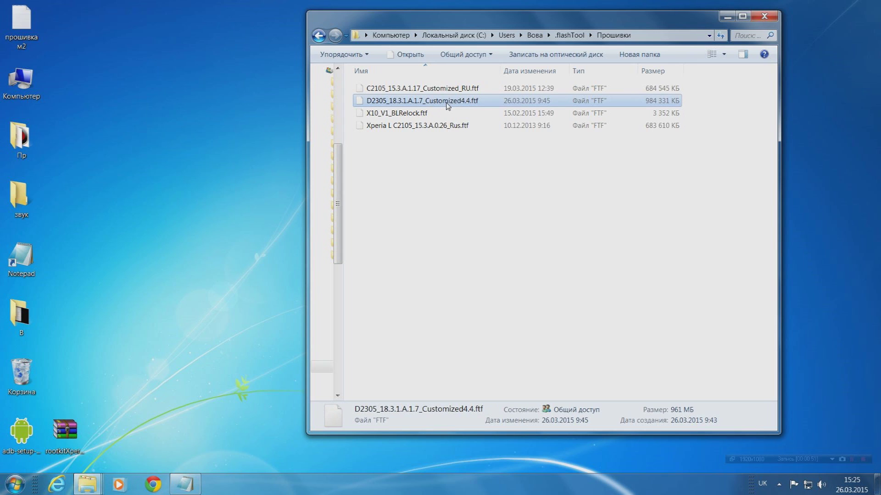
pyautogui.rightClick(448, 106)
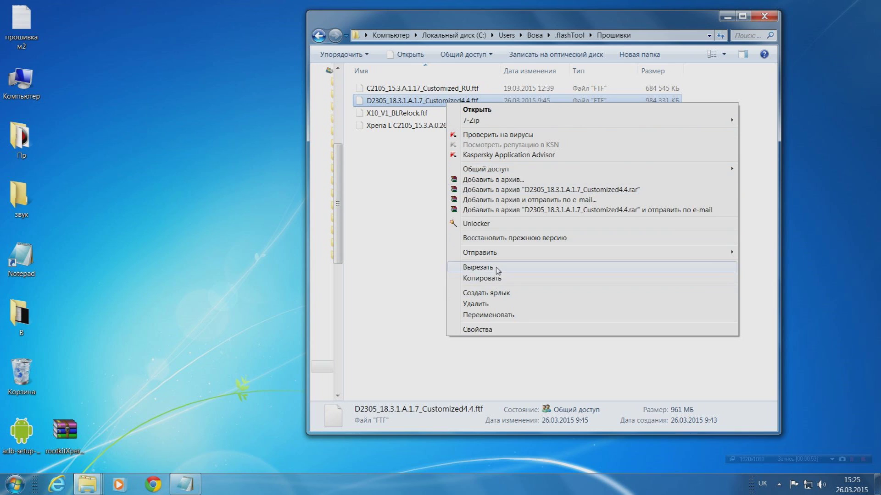
pyautogui.click(497, 267)
pyautogui.click(319, 35)
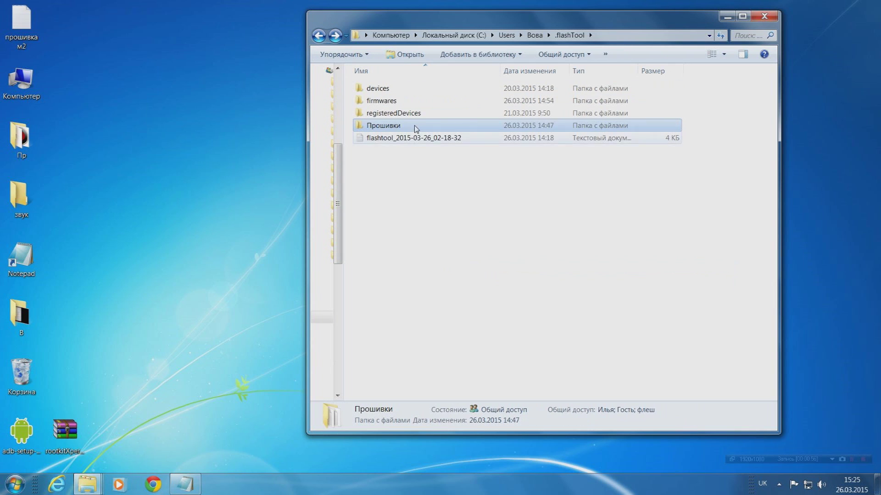
pyautogui.doubleClick(416, 101)
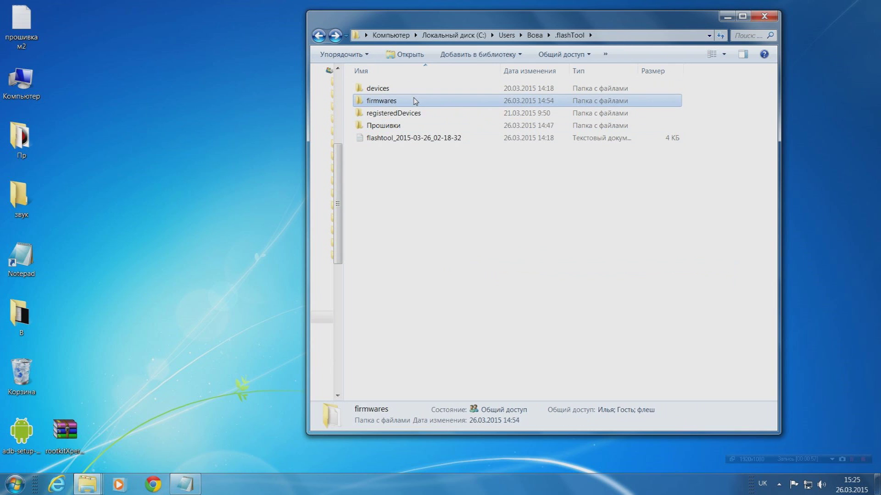
pyautogui.rightClick(410, 151)
pyautogui.click(461, 220)
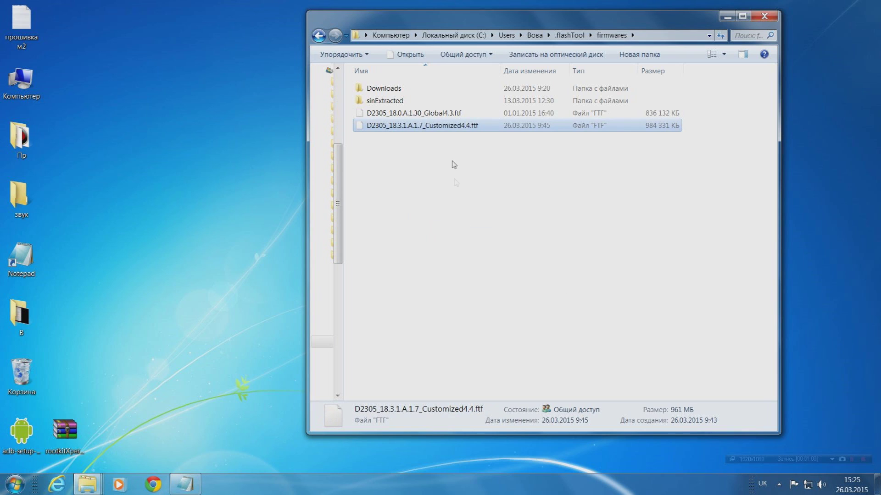
# Move D2305_18.0.A.1.30_Global4.3.ftf from the firmwares folder to the Прошивки folder.
pyautogui.rightClick(455, 115)
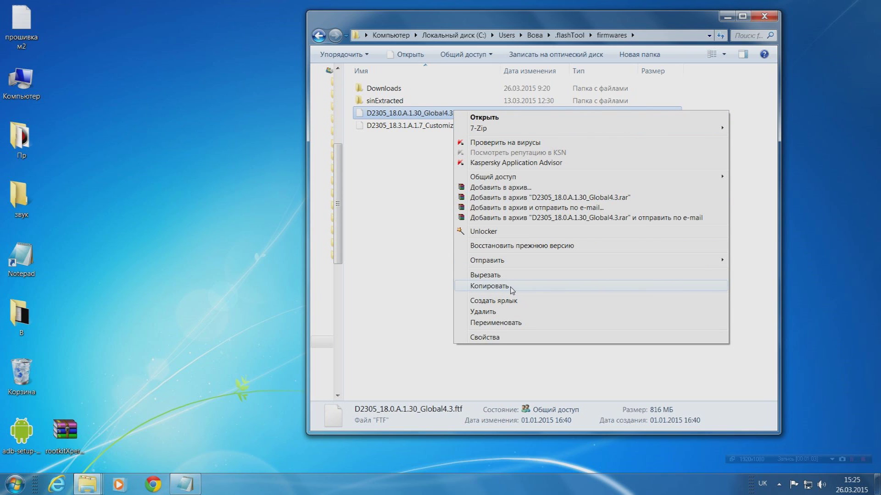
pyautogui.click(510, 277)
pyautogui.click(319, 35)
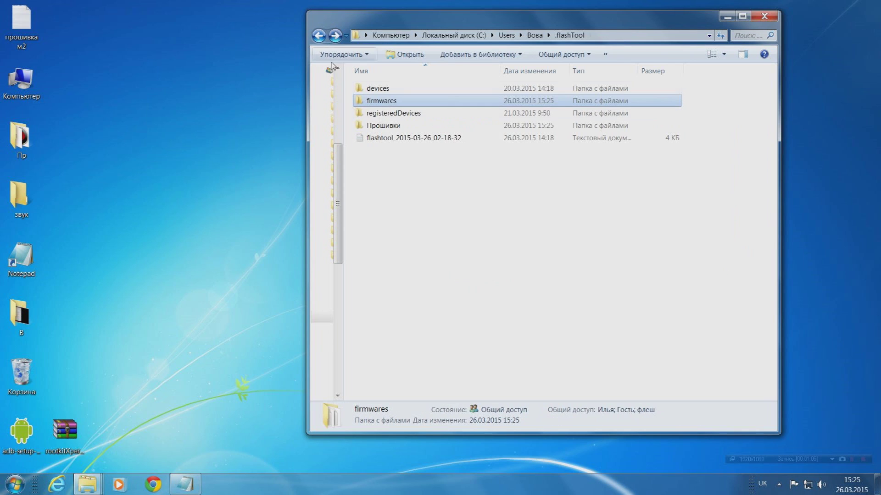
pyautogui.doubleClick(385, 126)
pyautogui.rightClick(404, 186)
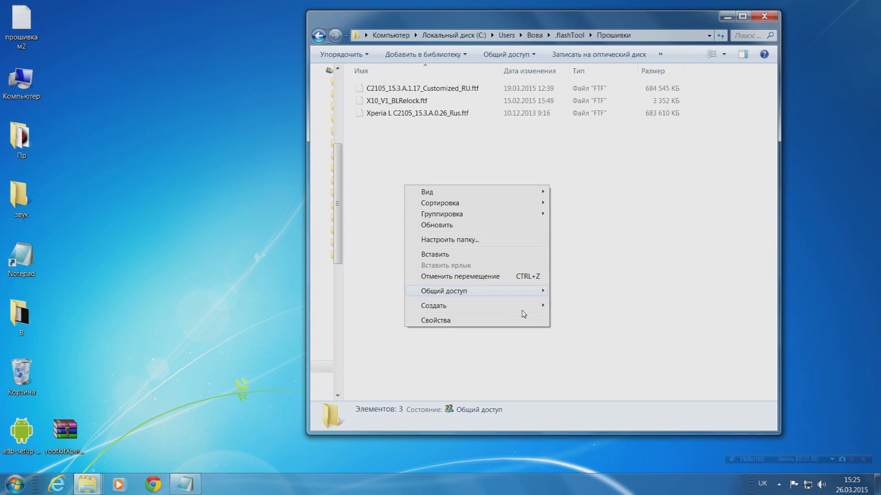
pyautogui.click(463, 254)
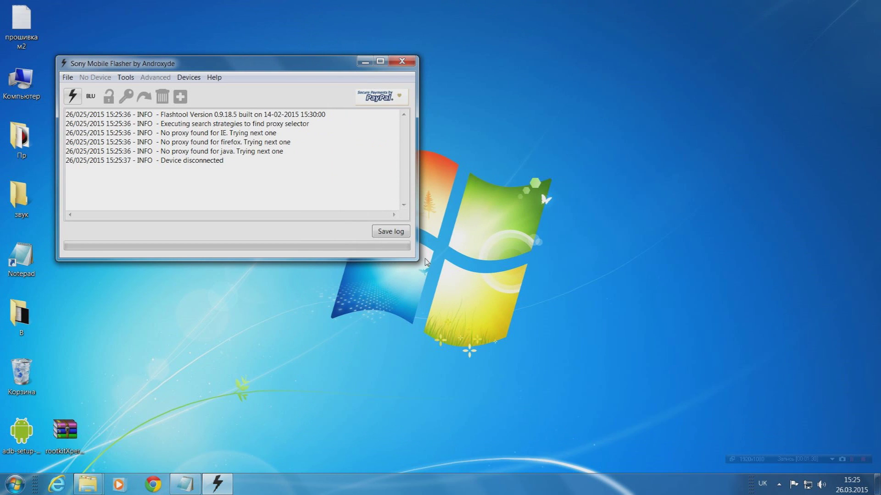
# In Flashtool, start flashing in Flashmode with the D2305 18.3.1.A.1.7 Customized_UA firmware and turn off the DATA and CACHE wipes.
pyautogui.moveTo(416, 259); pyautogui.dragTo(726, 351)
pyautogui.click(72, 96)
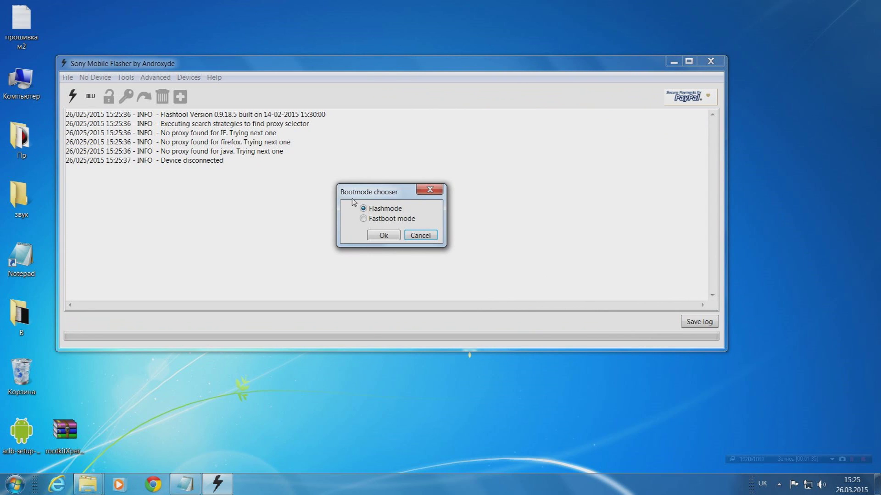
pyautogui.click(390, 236)
pyautogui.click(336, 172)
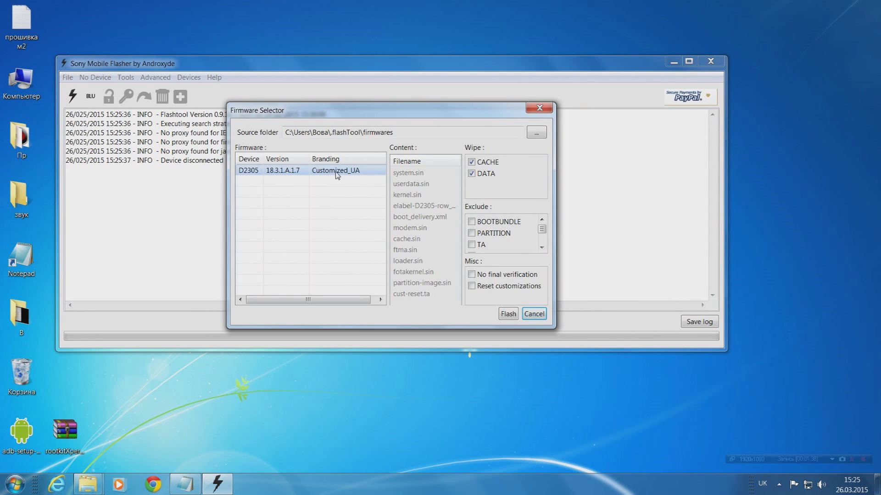
pyautogui.click(471, 173)
pyautogui.click(473, 162)
# Exclude every component except KERNEL, including BOOTBUNDLE, PARTITION, TA, FOTA and BASEBAND, flash the phone, and close Flashtool.
pyautogui.click(473, 222)
pyautogui.click(476, 233)
pyautogui.click(473, 244)
pyautogui.moveTo(545, 228); pyautogui.dragTo(542, 238)
pyautogui.click(470, 246)
pyautogui.click(471, 235)
pyautogui.click(472, 222)
pyautogui.moveTo(542, 238); pyautogui.dragTo(543, 236)
pyautogui.click(471, 238)
pyautogui.click(471, 227)
pyautogui.moveTo(542, 237); pyautogui.dragTo(541, 233)
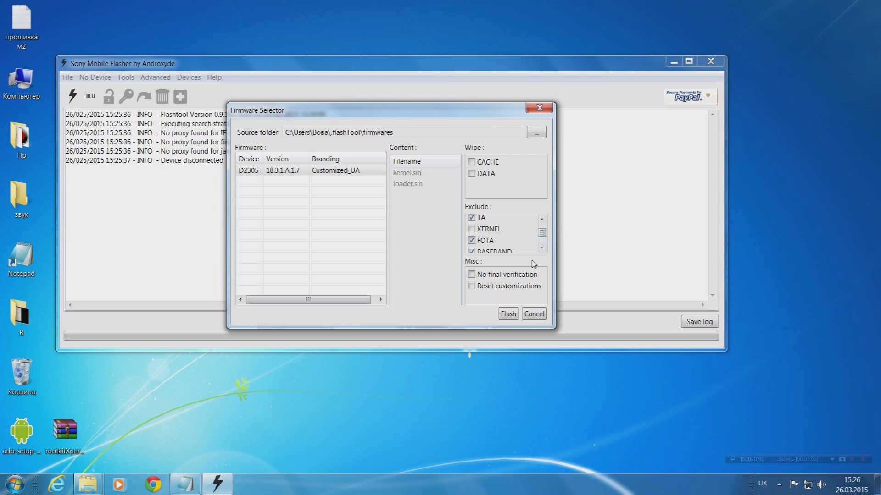
pyautogui.click(508, 314)
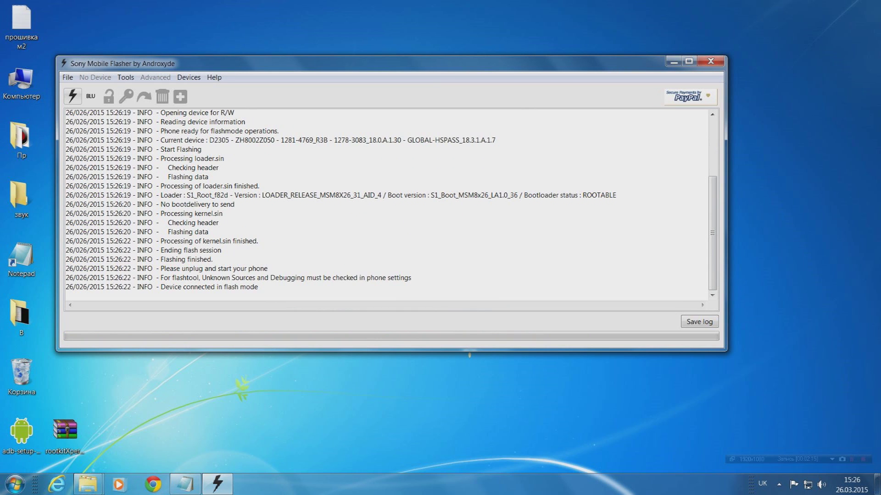
pyautogui.click(711, 61)
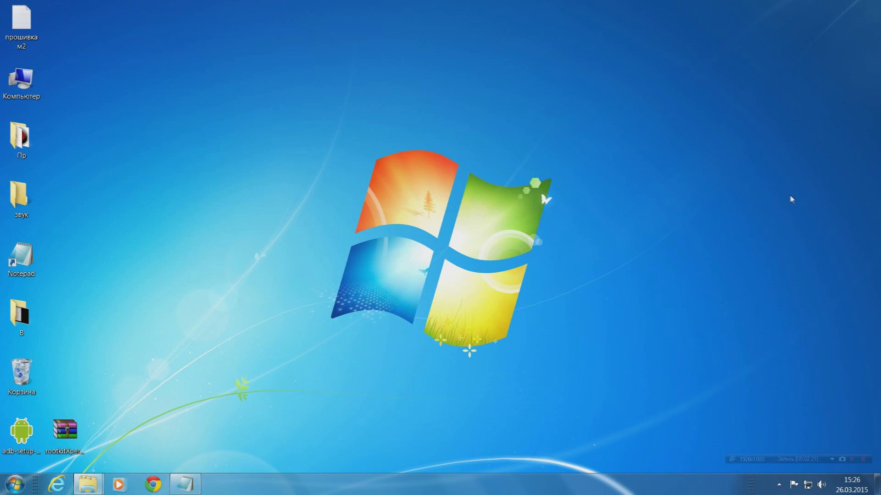
pyautogui.click(851, 459)
# Open a command prompt and run adb shell "su -c id" to check root access on the phone.
pyautogui.press('super')
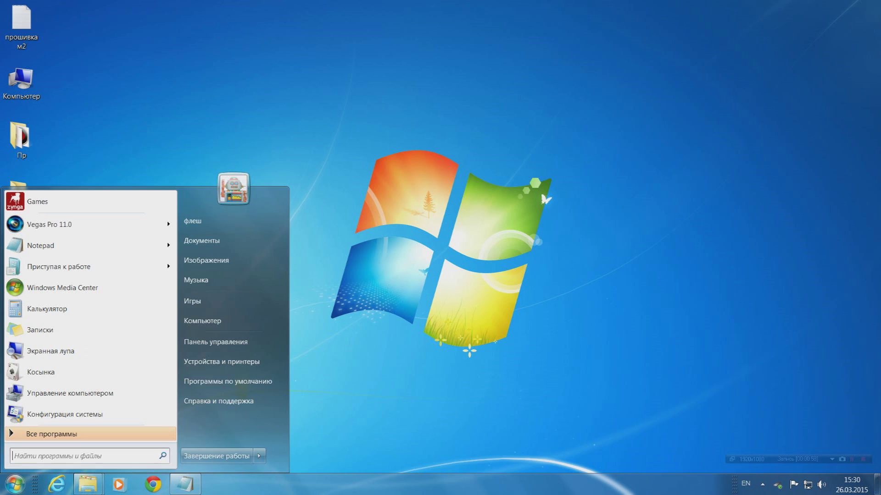
pyautogui.write('cmd')
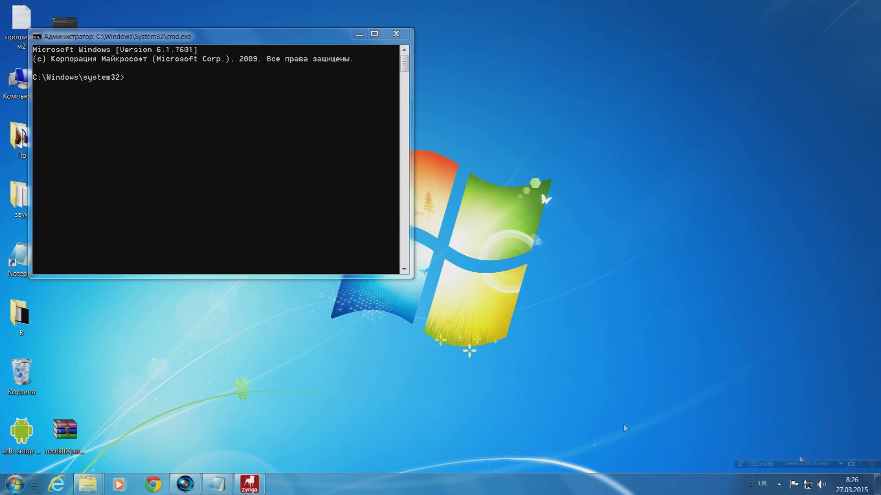
pyautogui.click(134, 79)
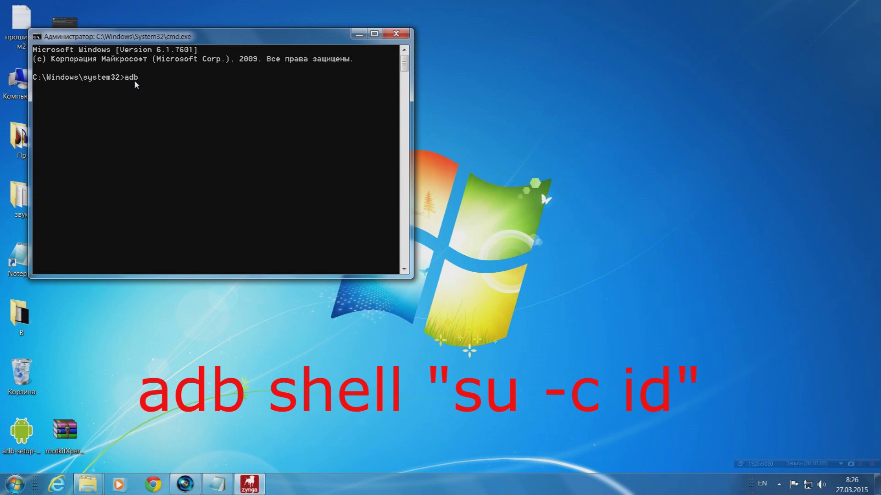
pyautogui.write('adb shell')
pyautogui.hotkey('alt', 'shift')
pyautogui.write('"')
pyautogui.hotkey('alt', 'shift')
pyautogui.write('su -c id')
pyautogui.hotkey('alt', 'shift')
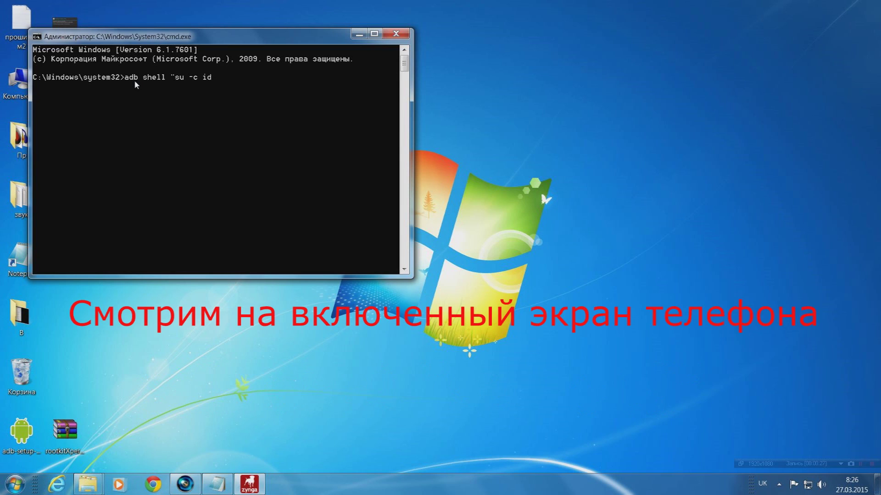
pyautogui.write('"')
pyautogui.press('Return')
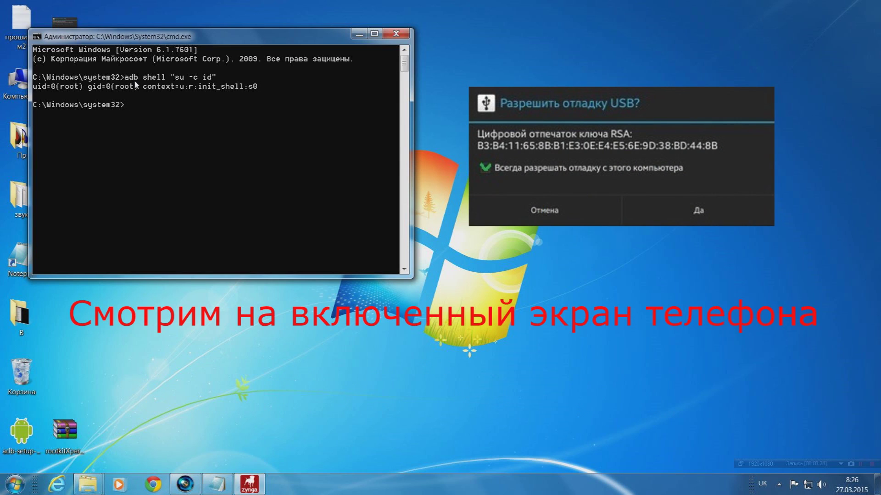
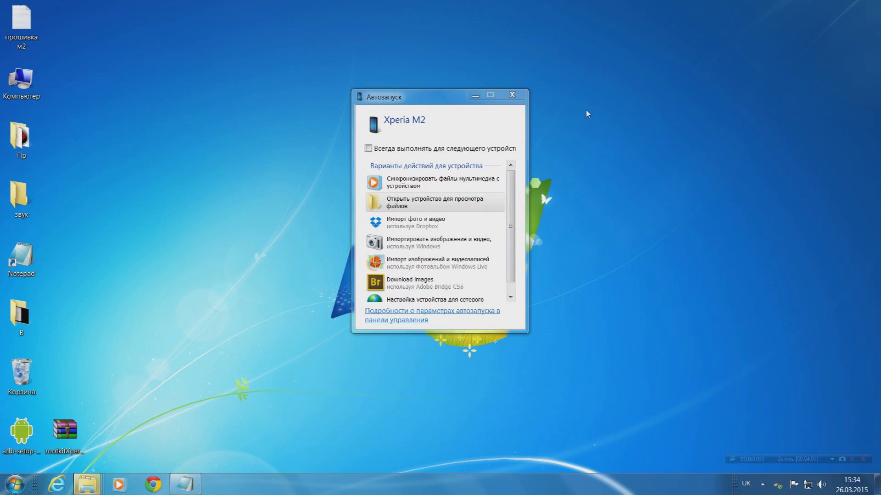
# Dismiss the Xperia M2 AutoPlay window and open cmd as administrator.
pyautogui.click(512, 95)
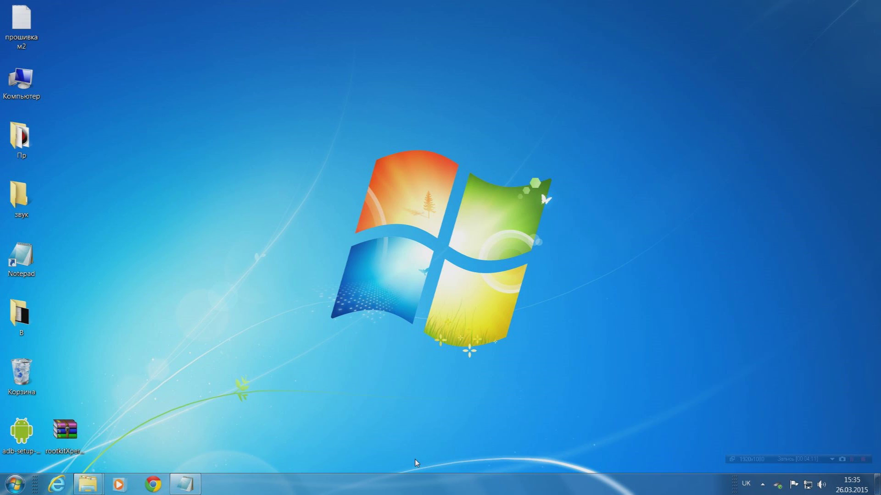
pyautogui.click(19, 488)
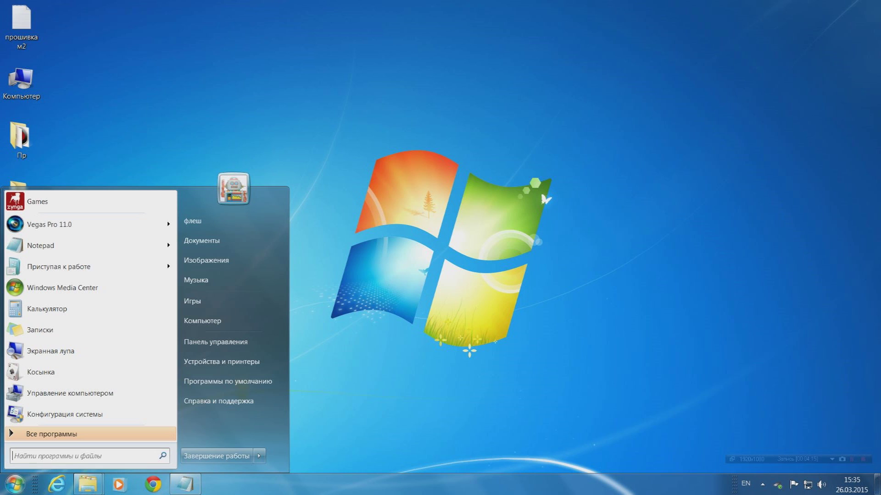
pyautogui.write('cmd')
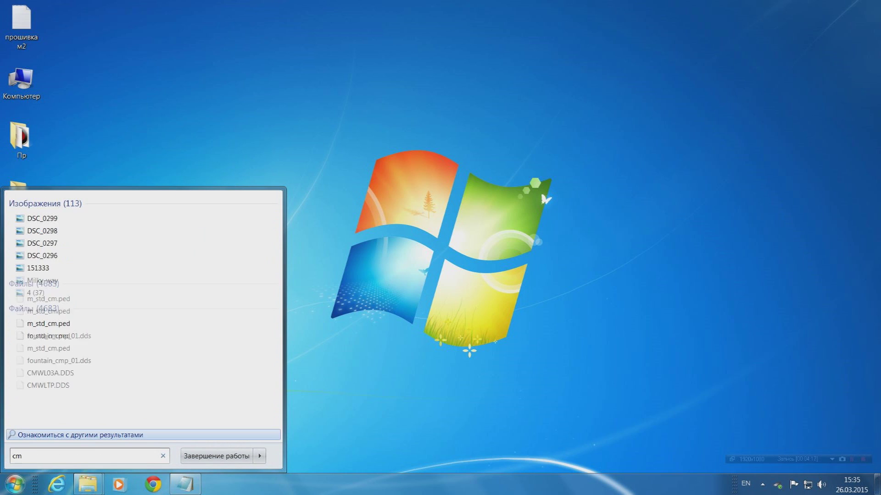
pyautogui.rightClick(94, 218)
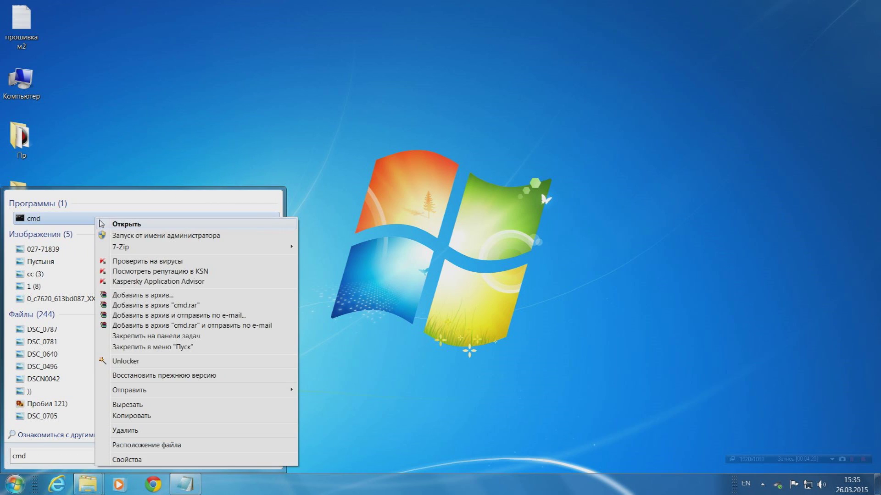
pyautogui.click(127, 237)
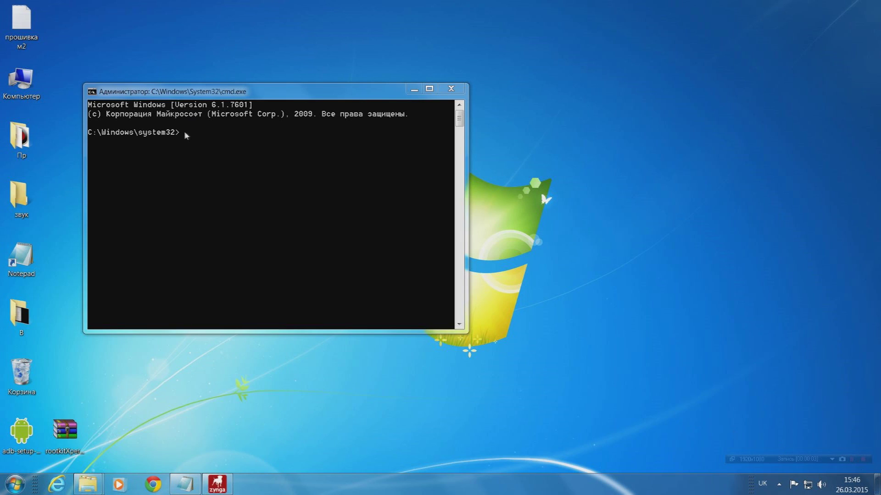
# Run adb shell "su -c /data/local/tmp/install_tool.sh" in the command prompt to execute the install script on the phone as root.
pyautogui.click(201, 138)
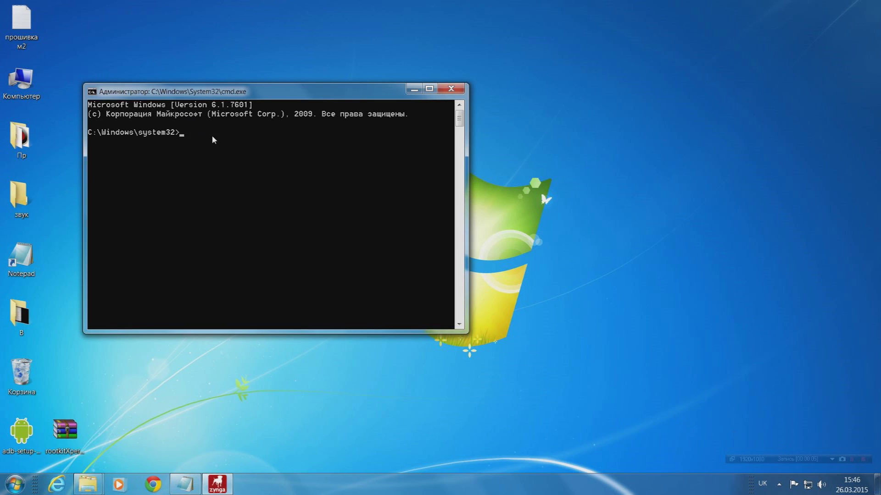
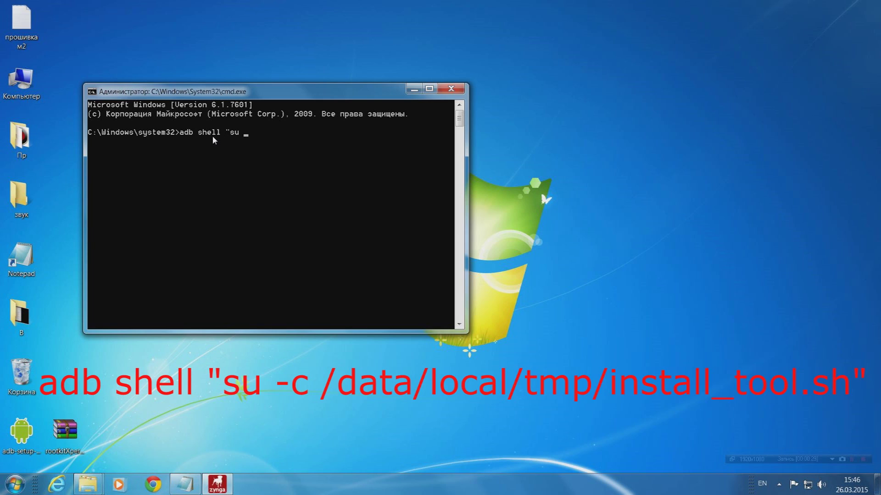
pyautogui.write('c /data/local/tmp/install_tool.sh')
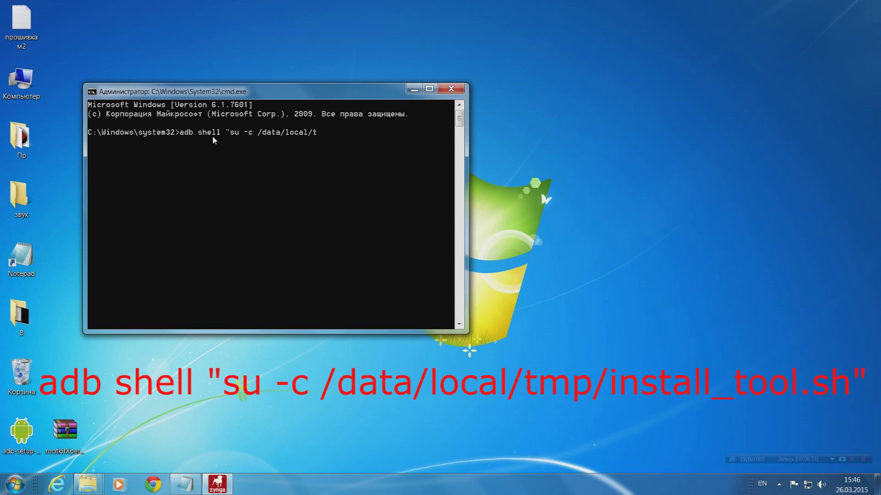
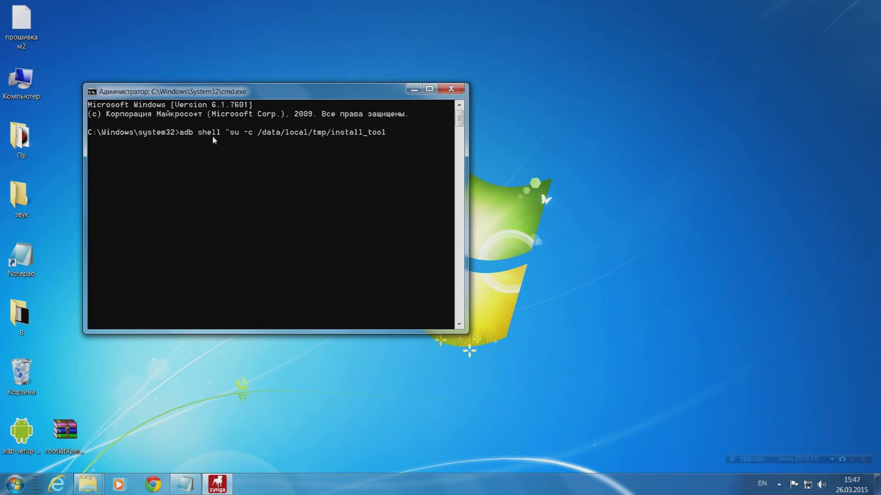
pyautogui.write('sh"')
pyautogui.hotkey('alt', 'shift')
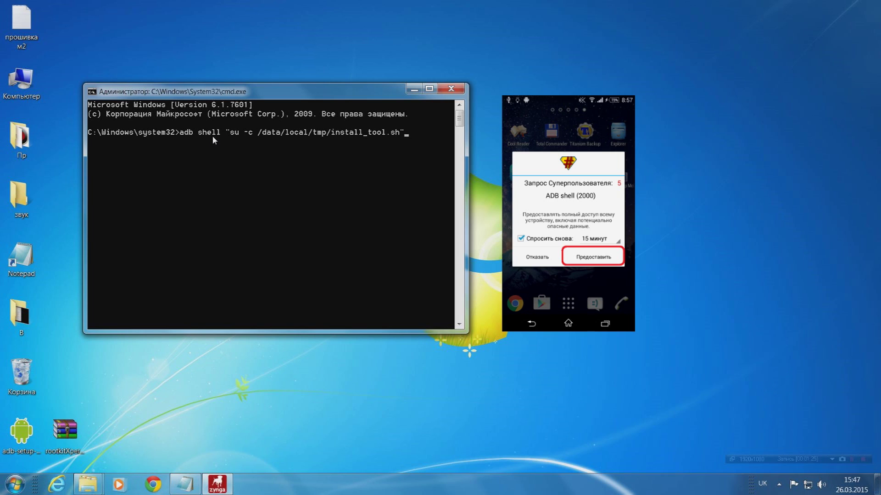
pyautogui.press('Return')
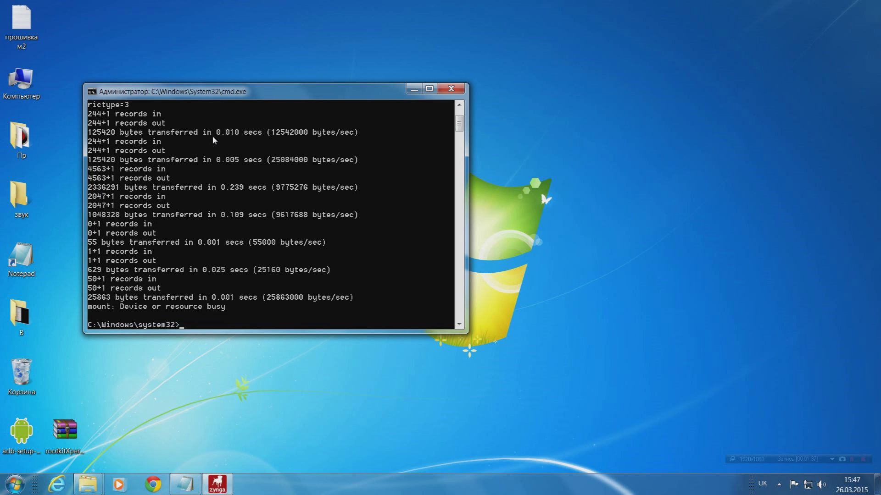
# Restart the phone with adb reboot and close the command prompt.
pyautogui.write('ф')
pyautogui.hotkey('alt', 'shift')
pyautogui.write('ad')
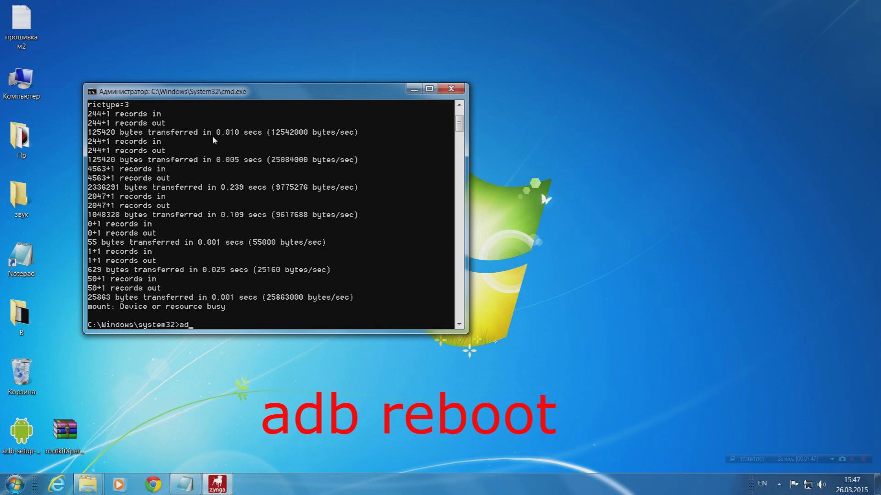
pyautogui.write('b reboot')
pyautogui.press('Return')
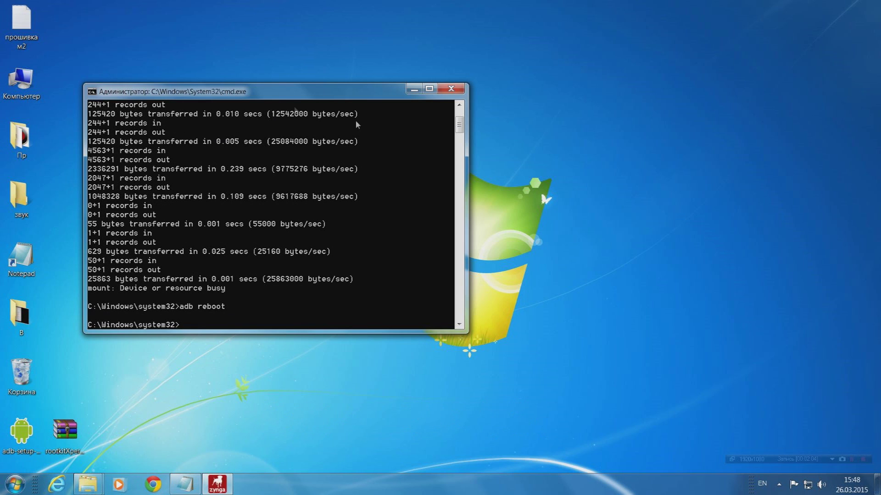
pyautogui.click(449, 90)
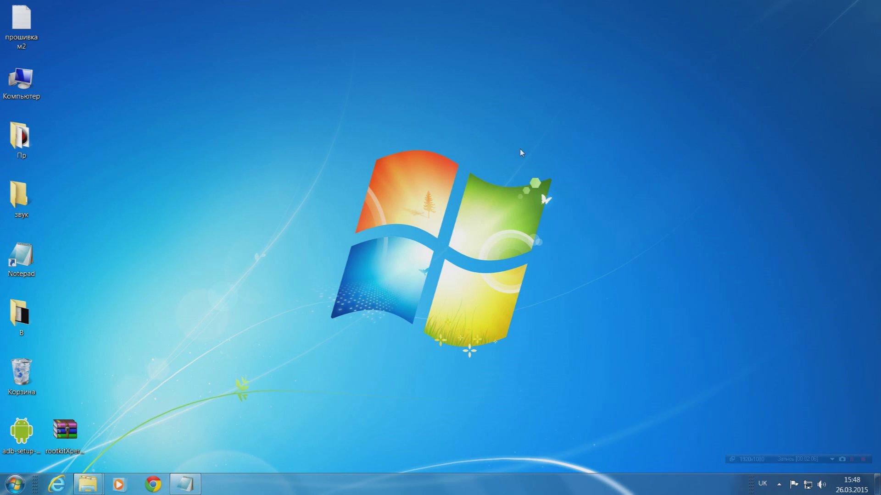